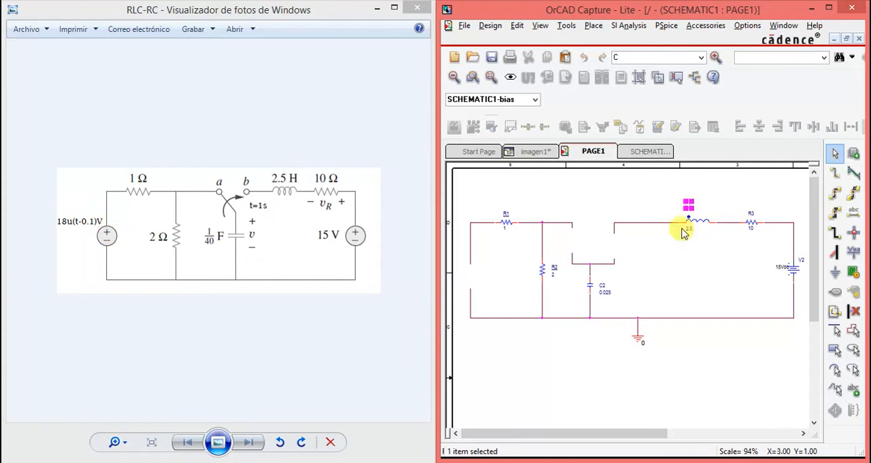
# - Place a VPWL voltage source in the open left branch of the circuit
pyautogui.click(854, 153)
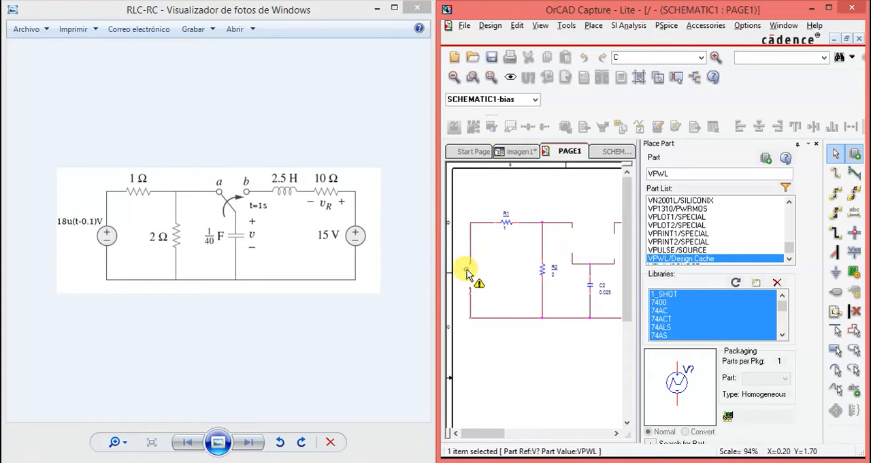
pyautogui.click(468, 274)
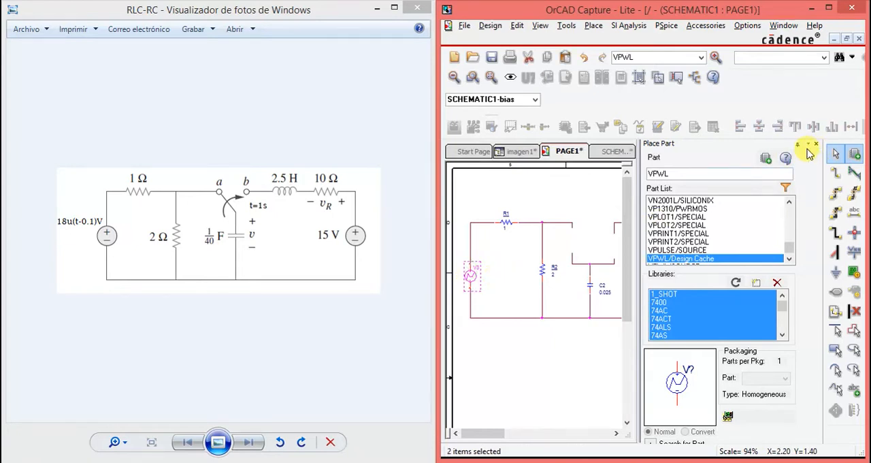
pyautogui.click(811, 144)
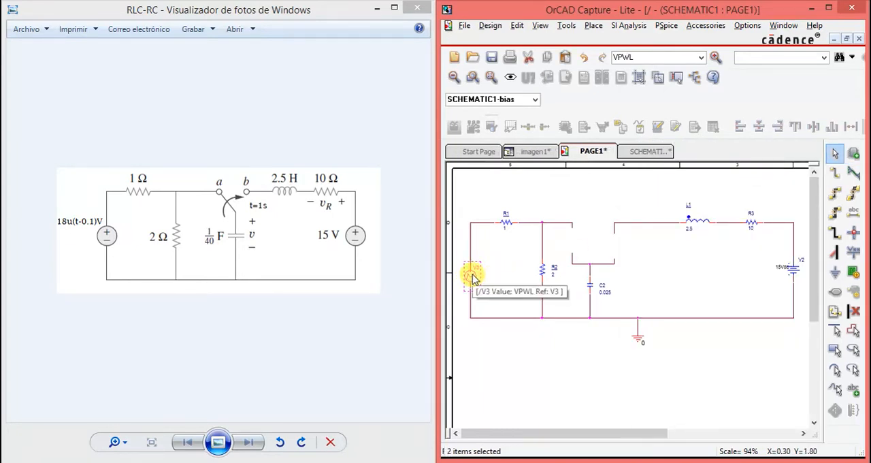
# - Open the VPWL source's properties and define its first time-voltage point with T1 = 0 and V1 = 0
pyautogui.doubleClick(472, 274)
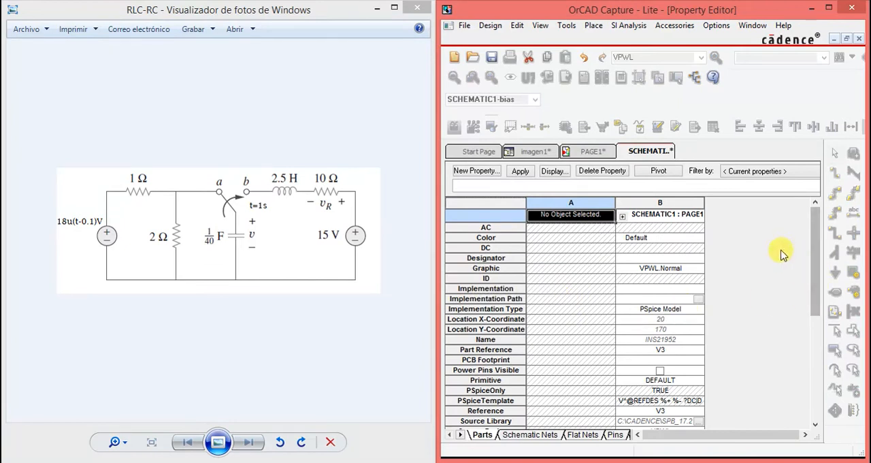
pyautogui.moveTo(814, 245); pyautogui.dragTo(797, 379)
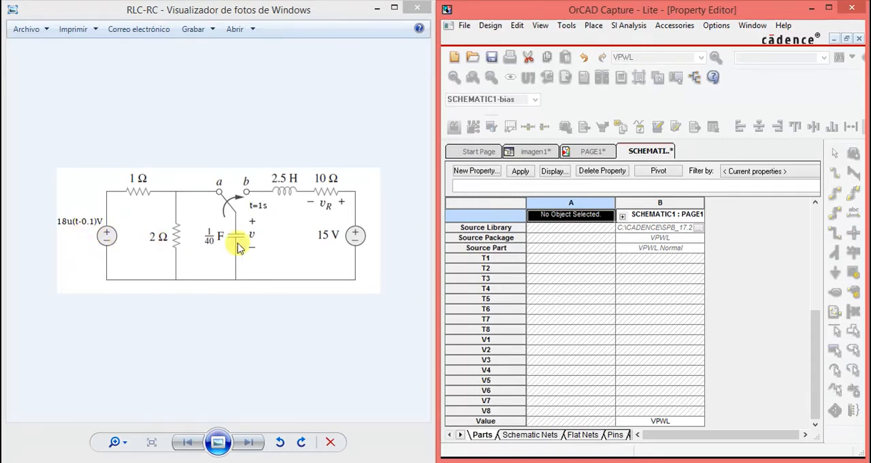
pyautogui.click(638, 258)
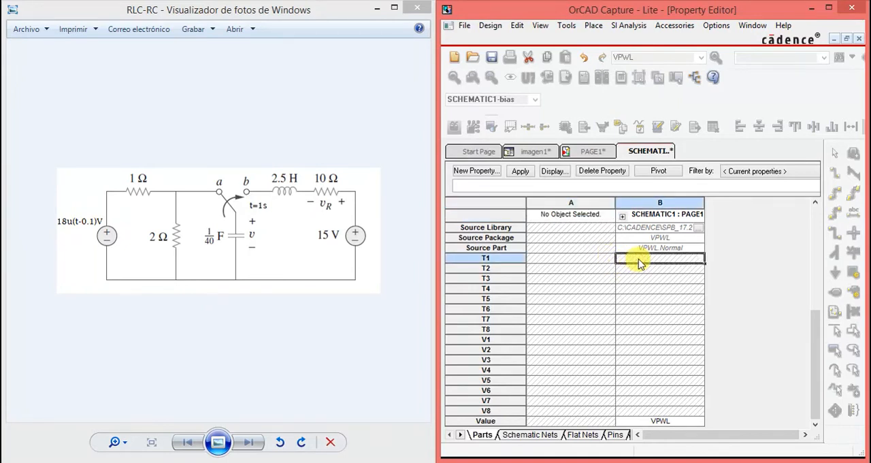
pyautogui.write('0')
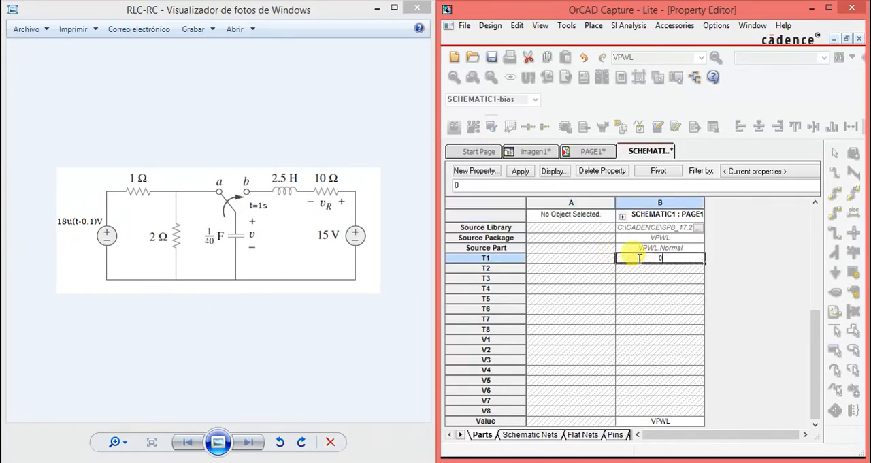
pyautogui.click(659, 339)
pyautogui.write('0')
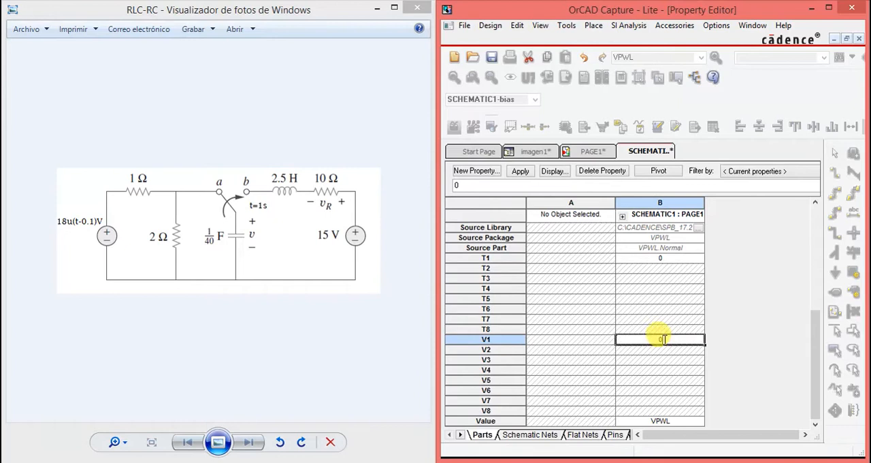
# - Define the VPWL source's second point with T2 = 0.1 and V2 = 0
pyautogui.click(664, 269)
pyautogui.write('0')
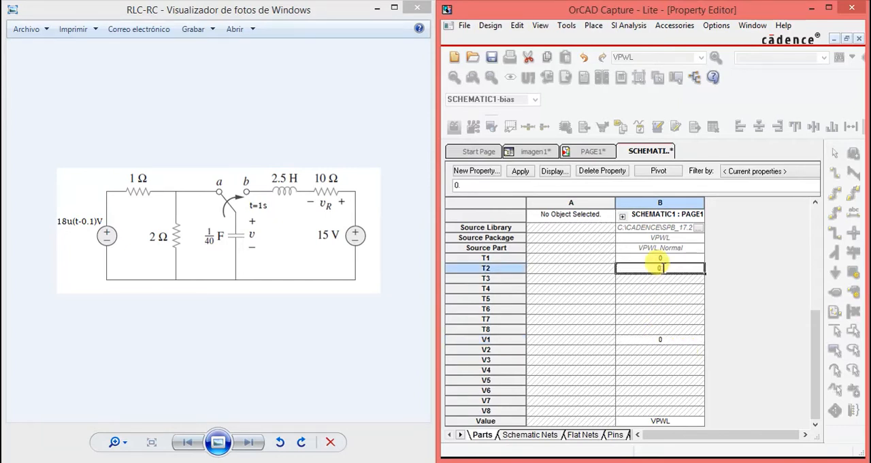
pyautogui.write('.1')
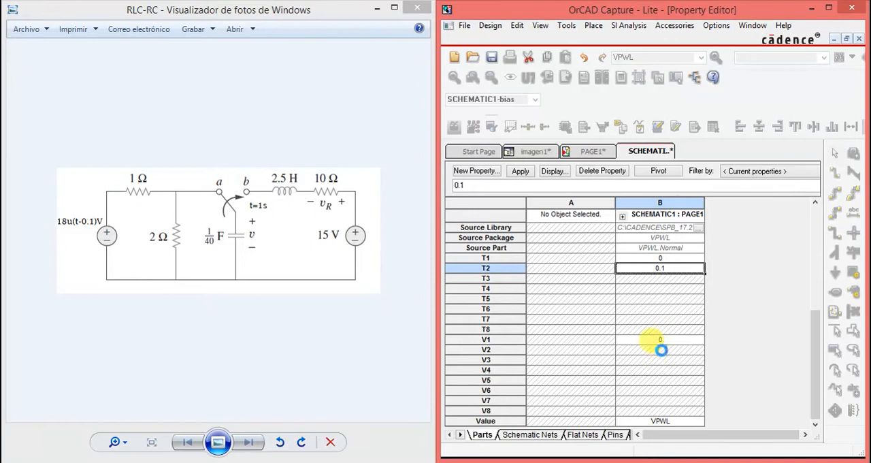
pyautogui.click(662, 349)
pyautogui.write('0')
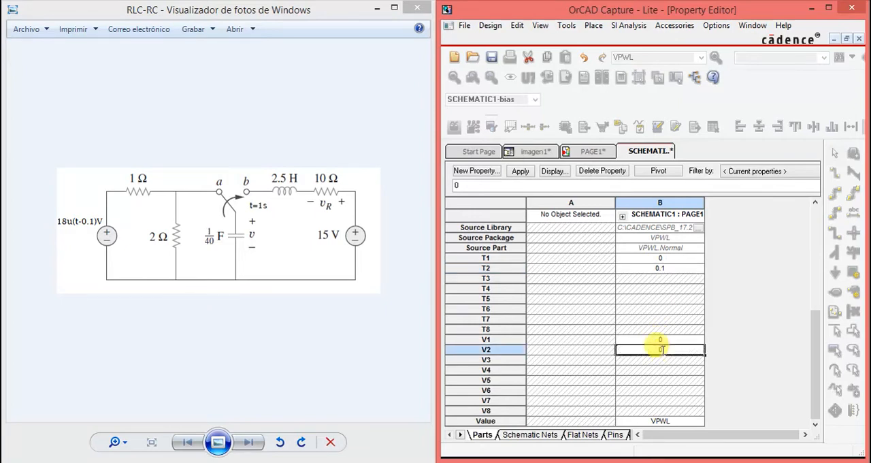
# - Define the VPWL source's third point with T3 = 0.1 and V3 = 18, and apply the changes to the design
pyautogui.click(661, 279)
pyautogui.write('0.1')
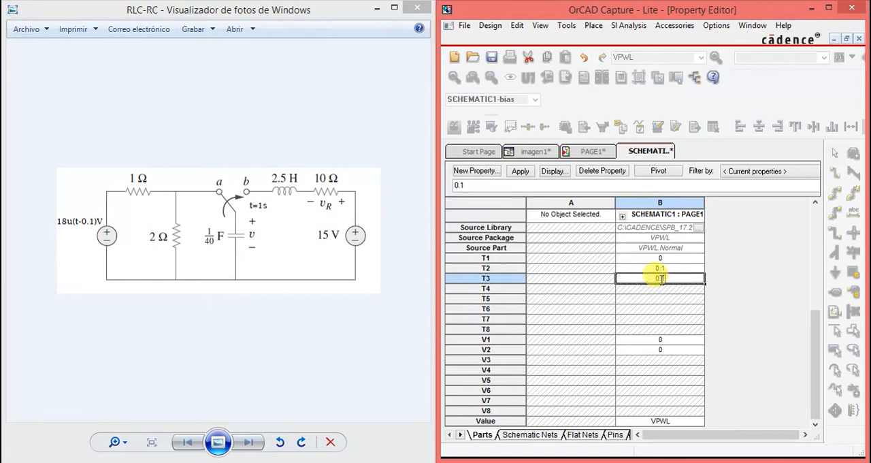
pyautogui.click(660, 359)
pyautogui.write('18')
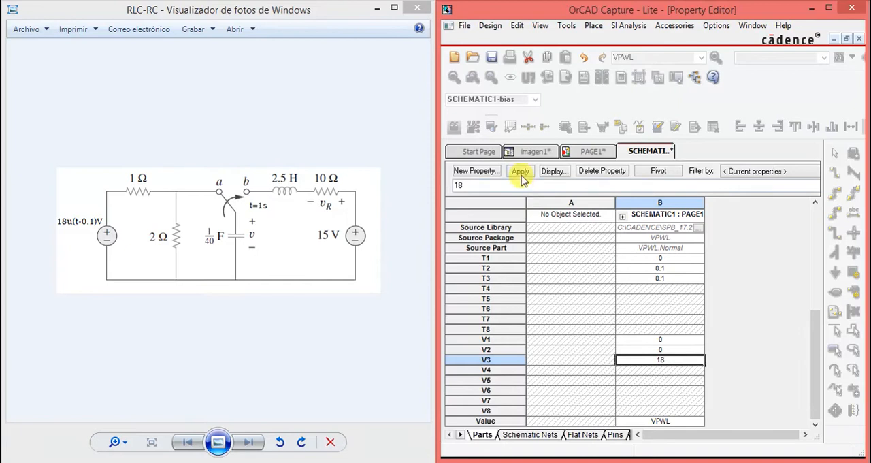
pyautogui.click(589, 151)
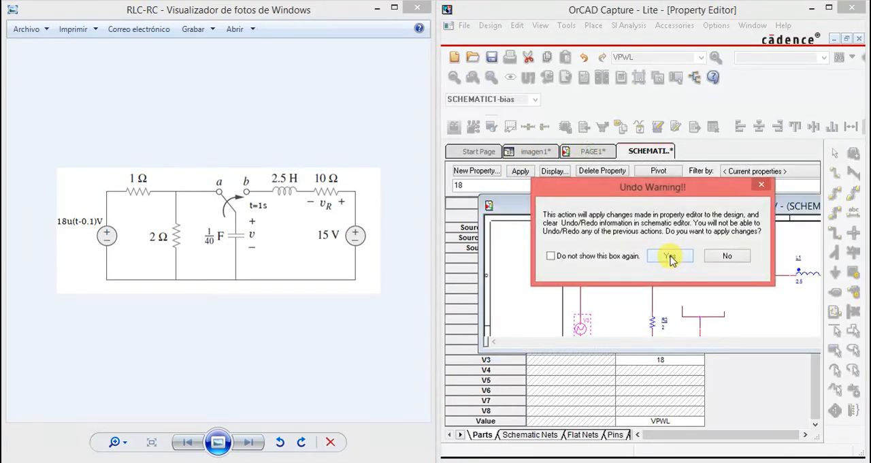
pyautogui.click(670, 257)
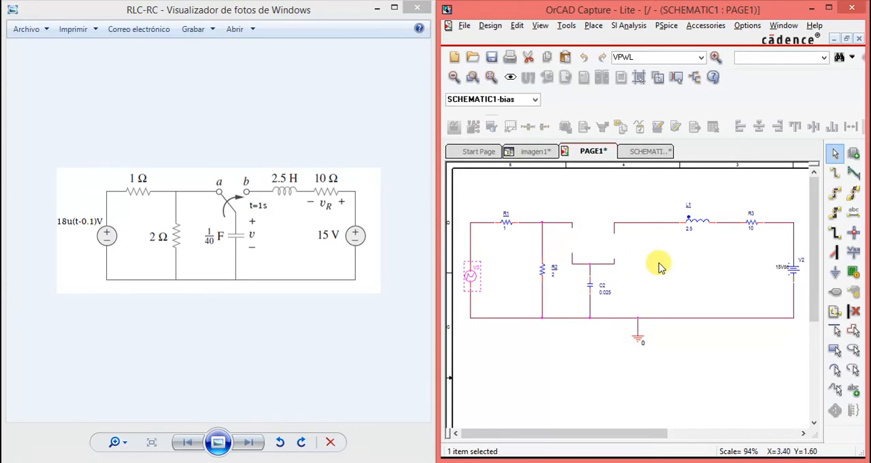
pyautogui.click(508, 291)
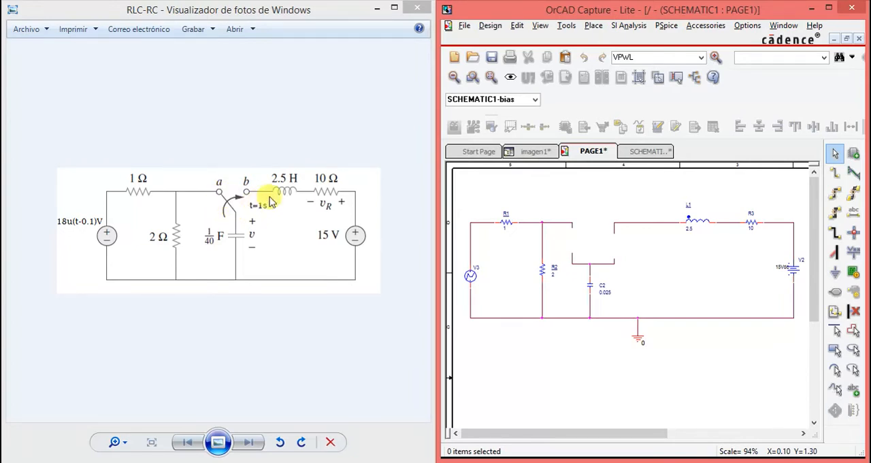
# - Place a Sw_tClose switch from the Design Cache, rotated to vertical, in the free space above the capacitor branch
pyautogui.click(854, 155)
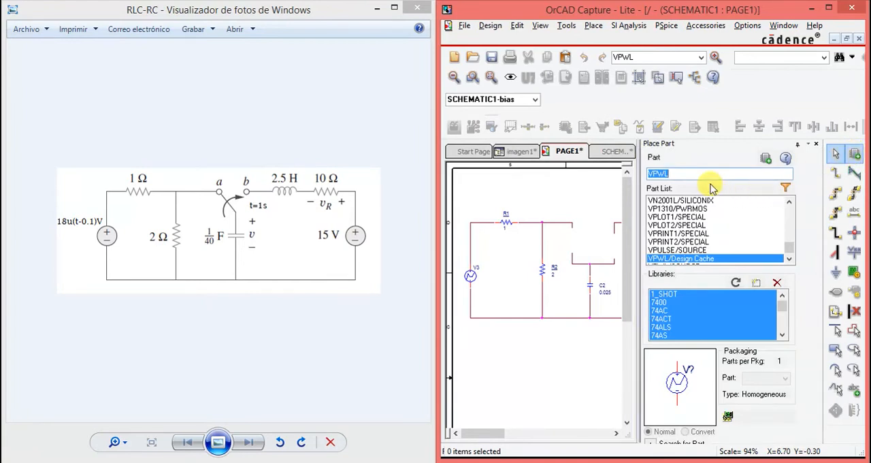
pyautogui.write('sw_tClose')
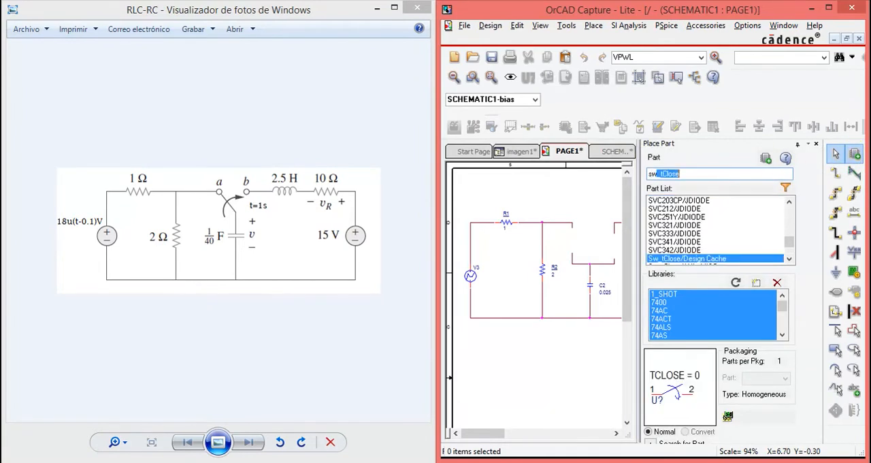
pyautogui.doubleClick(685, 259)
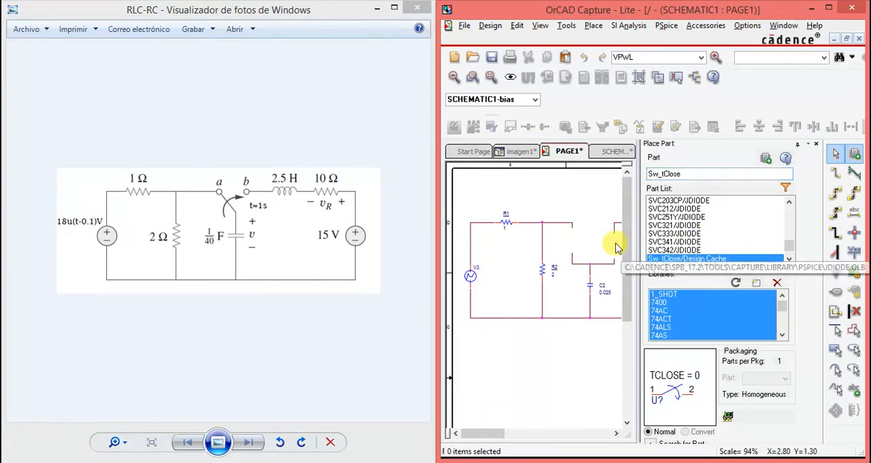
pyautogui.doubleClick(680, 258)
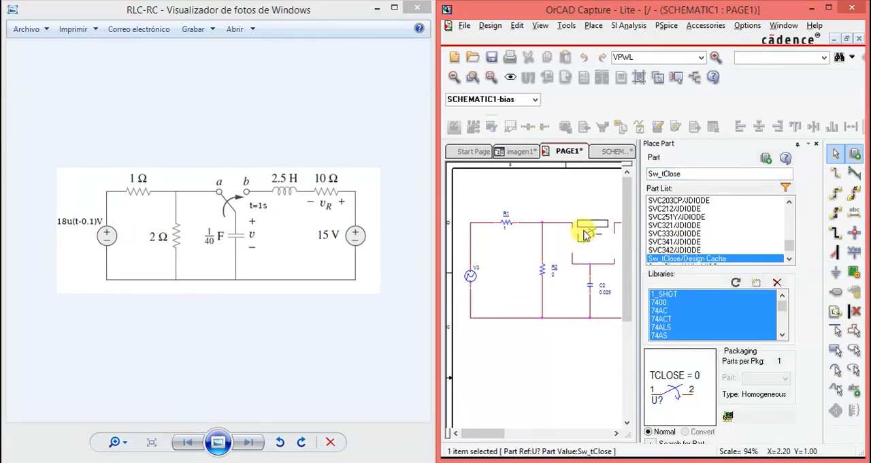
pyautogui.press('r')
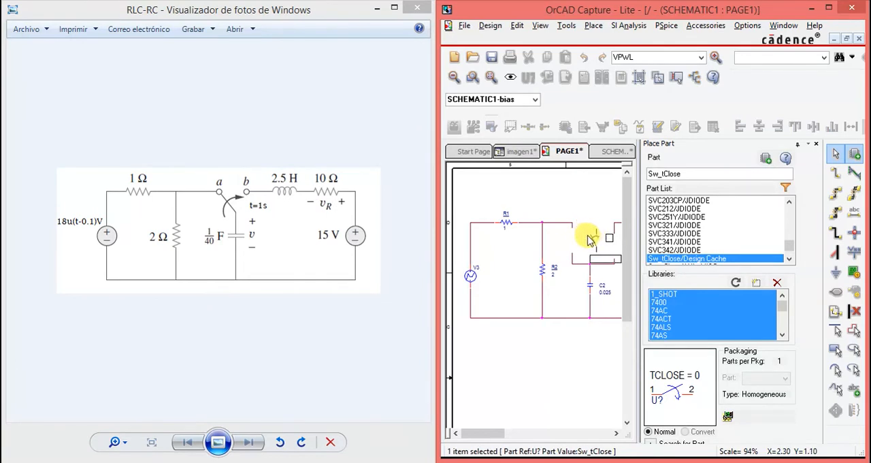
pyautogui.click(592, 193)
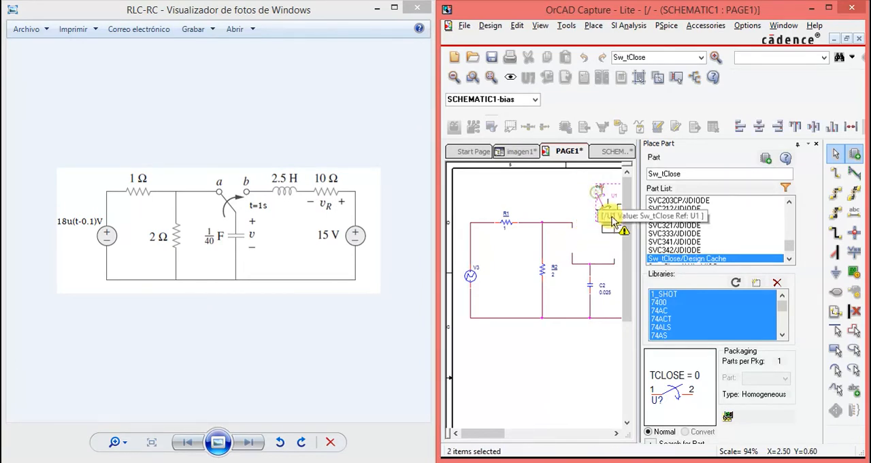
# - Place a Sw_tOpen switch from the Design Cache, rotated to vertical, on the R1 side of the Sw_tClose switch
pyautogui.click(694, 174)
pyautogui.press('BackSpace')
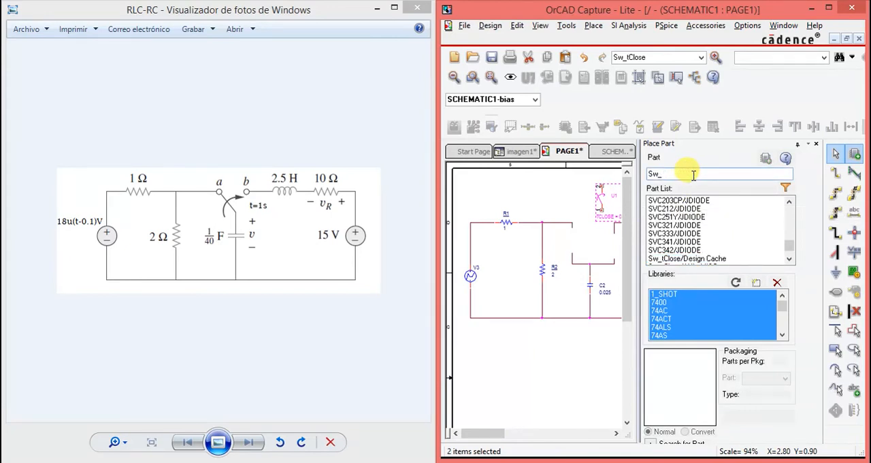
pyautogui.write('t')
pyautogui.write('Open')
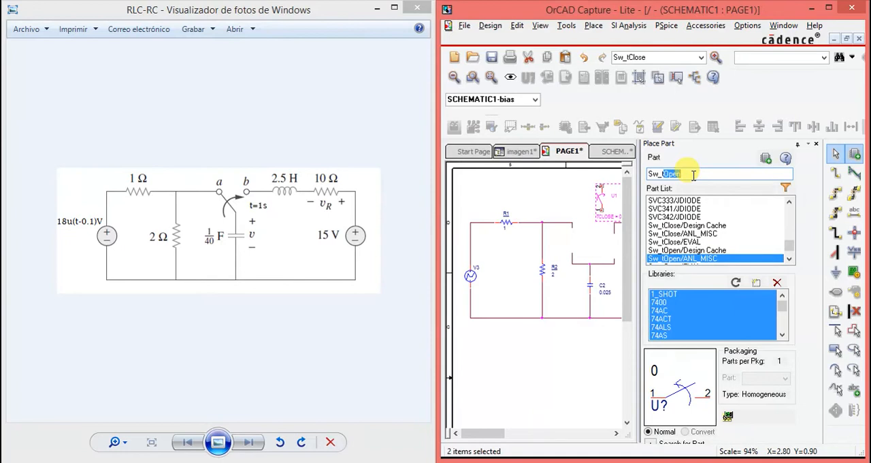
pyautogui.press('Up')
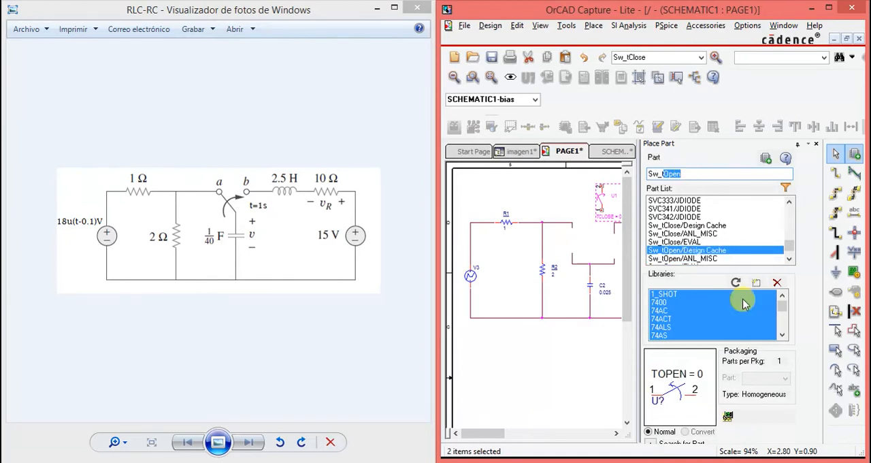
pyautogui.click(681, 252)
pyautogui.doubleClick(681, 252)
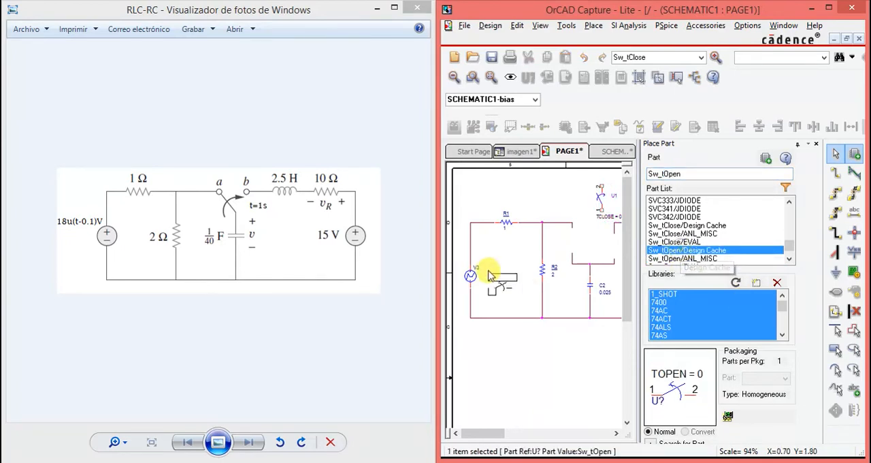
pyautogui.press('r')
pyautogui.click(552, 190)
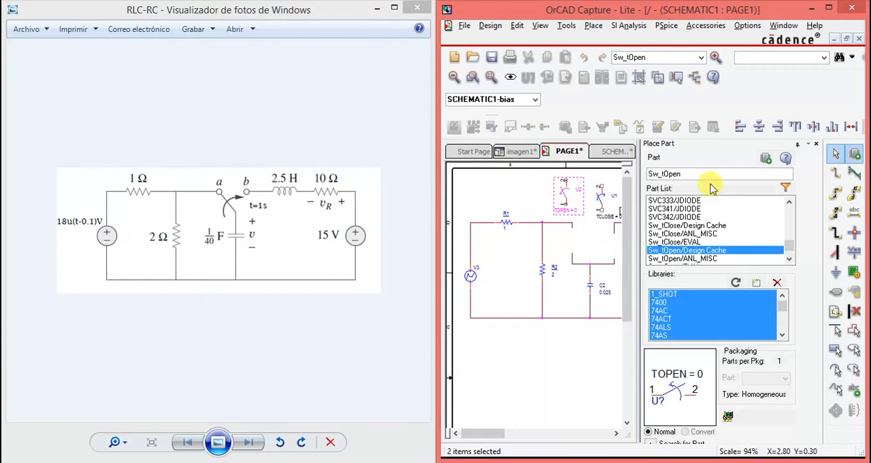
pyautogui.click(817, 145)
pyautogui.click(602, 232)
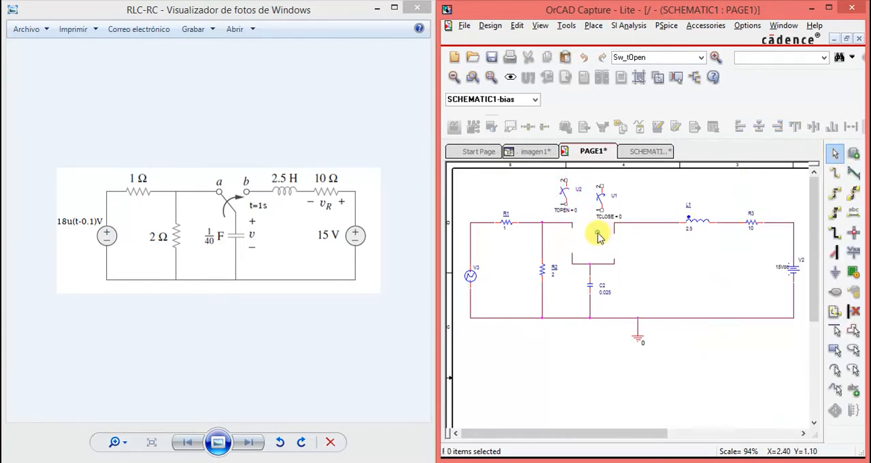
# - Move the Sw_tOpen switch into the gap between the R1-R2 node and the capacitor, and set its TOPEN value to 1
pyautogui.moveTo(569, 193)
pyautogui.mouseDown()
pyautogui.moveTo(573, 211)
pyautogui.moveTo(570, 186)
pyautogui.mouseUp()
pyautogui.click(602, 202)
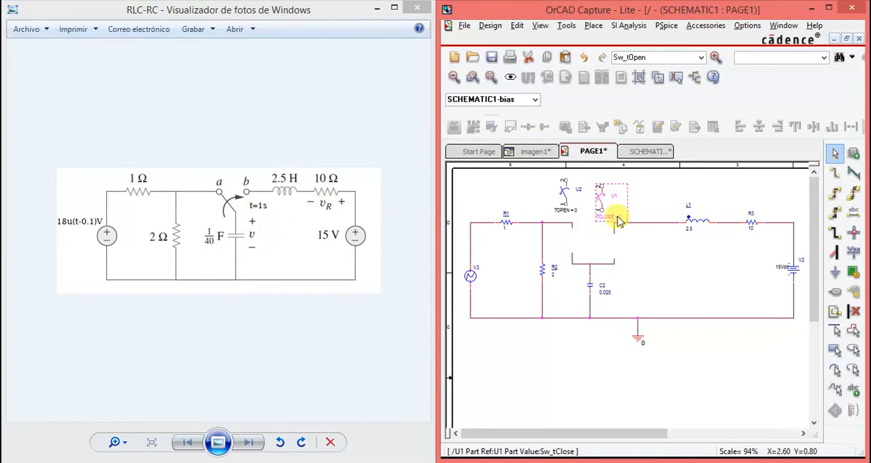
pyautogui.click(562, 193)
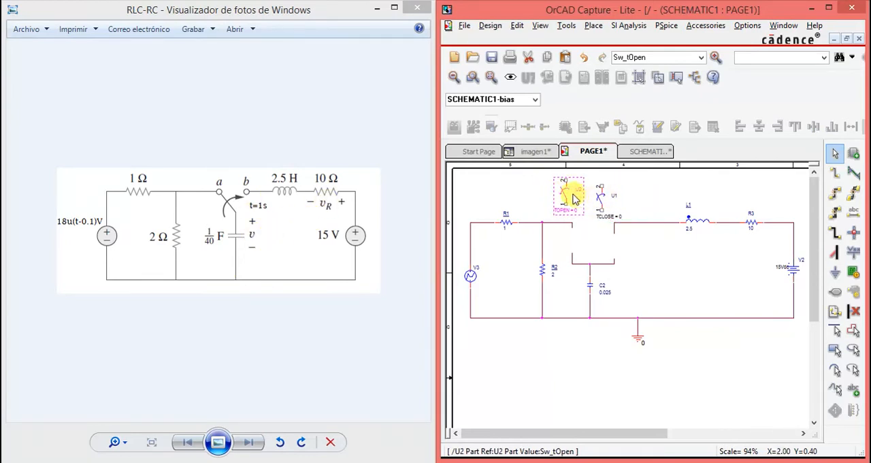
pyautogui.moveTo(569, 197); pyautogui.dragTo(575, 248)
pyautogui.click(624, 253)
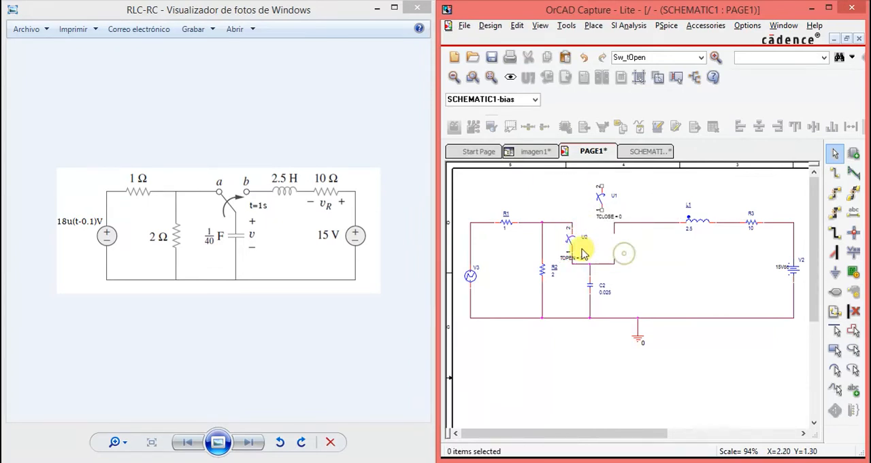
pyautogui.doubleClick(580, 259)
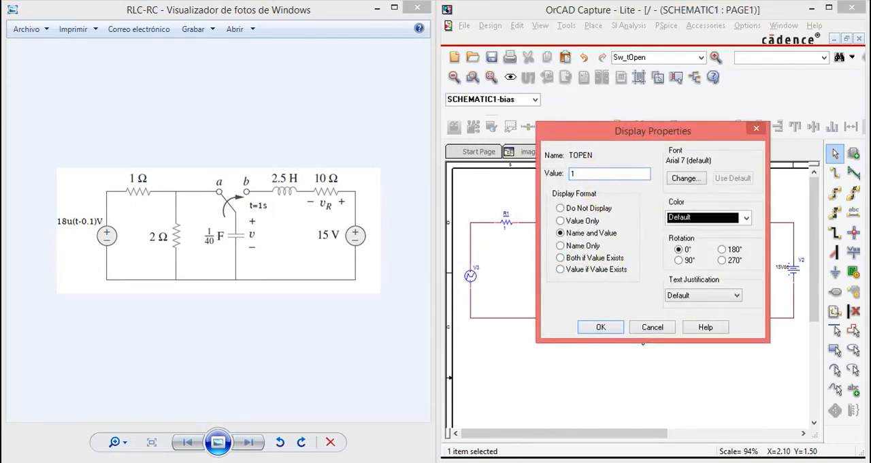
pyautogui.click(599, 328)
# - Move the Sw_tClose switch into the gap between the capacitor and the inductor wire, and set its TCLOSE value to 1
pyautogui.moveTo(599, 199); pyautogui.dragTo(625, 248)
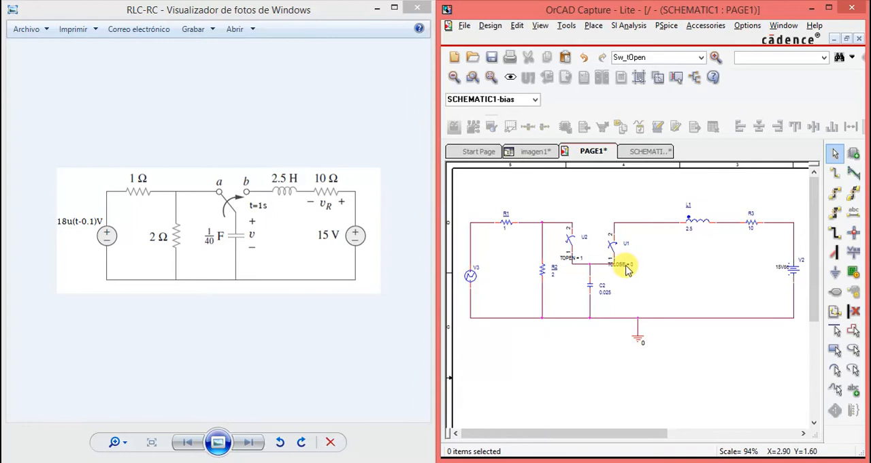
pyautogui.doubleClick(629, 265)
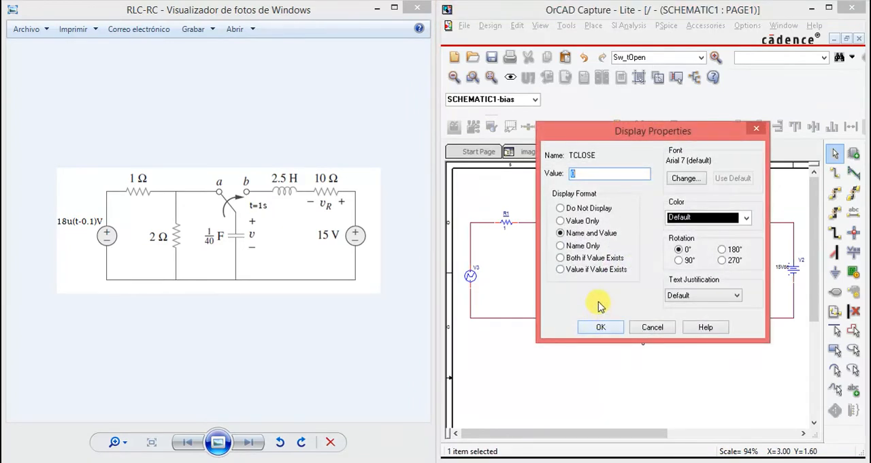
pyautogui.click(600, 328)
pyautogui.click(639, 279)
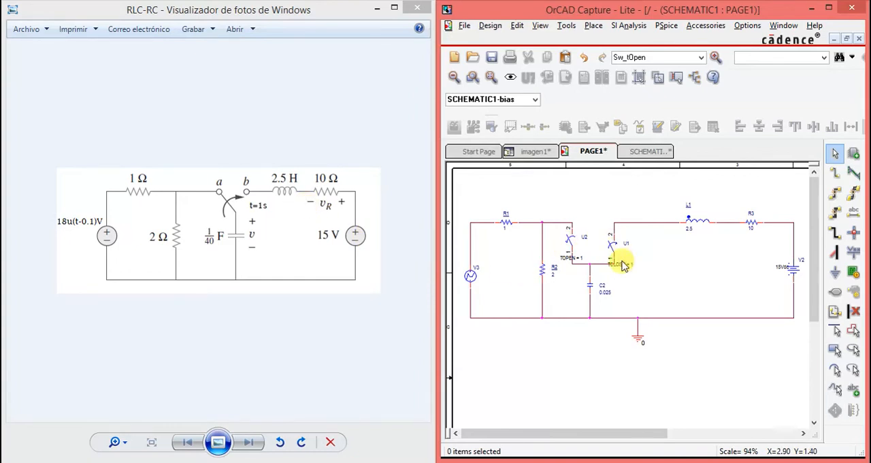
pyautogui.click(570, 253)
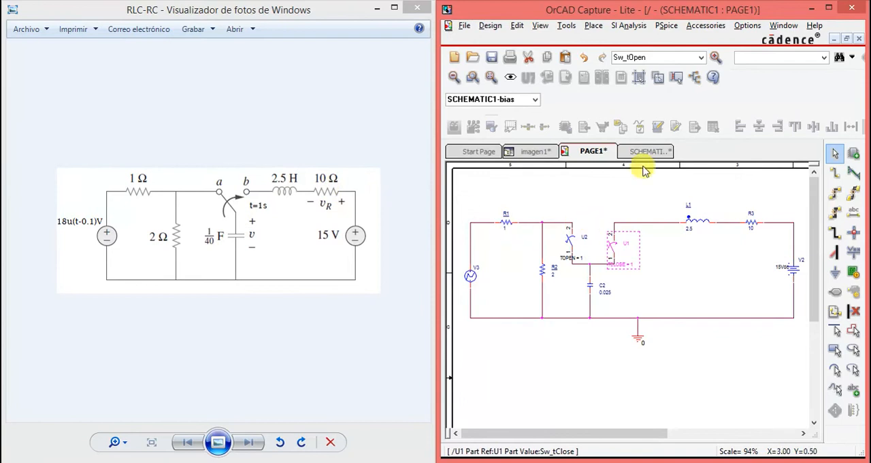
pyautogui.click(665, 264)
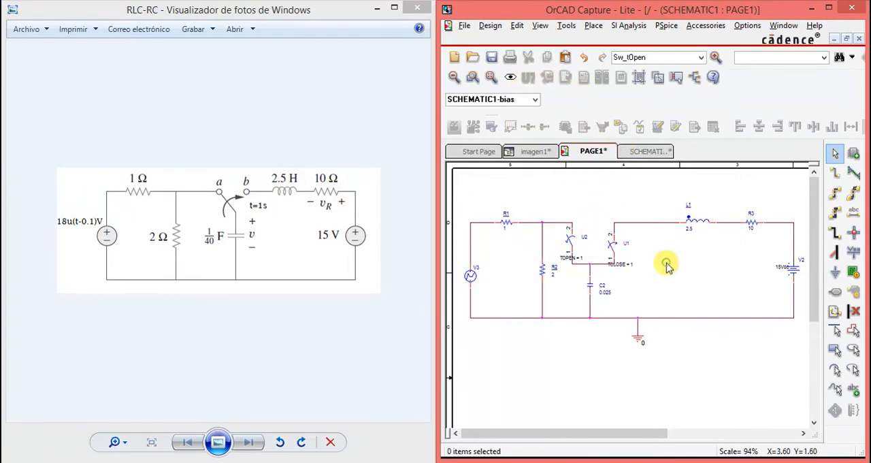
# - Apply the Time Domain (Transient) simulation profile with a 4 s run time and 1m maximum step size, and run the simulation
pyautogui.click(829, 8)
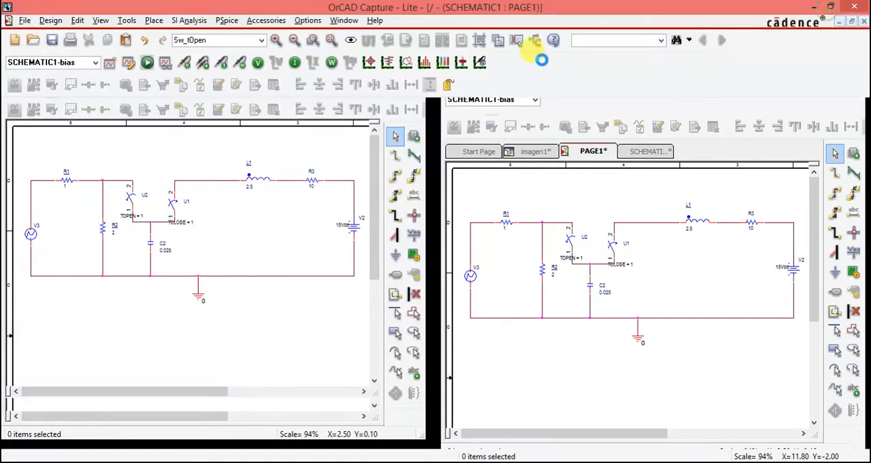
pyautogui.click(128, 63)
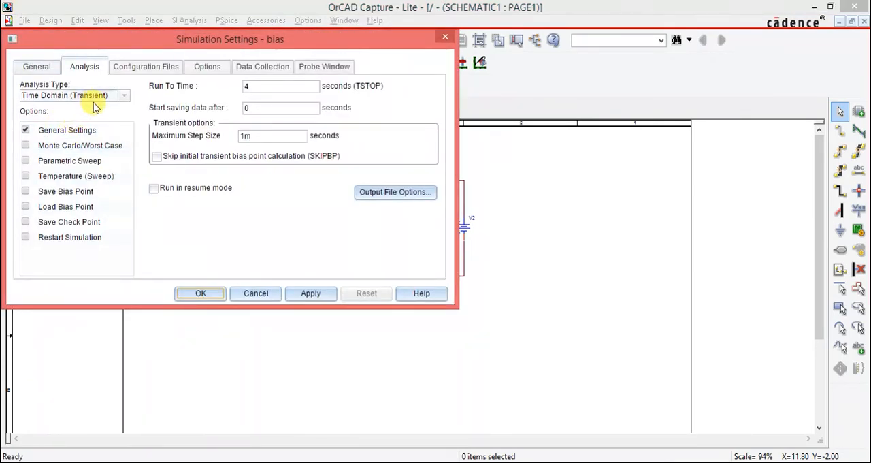
pyautogui.click(82, 130)
pyautogui.click(120, 96)
pyautogui.click(120, 97)
pyautogui.click(264, 87)
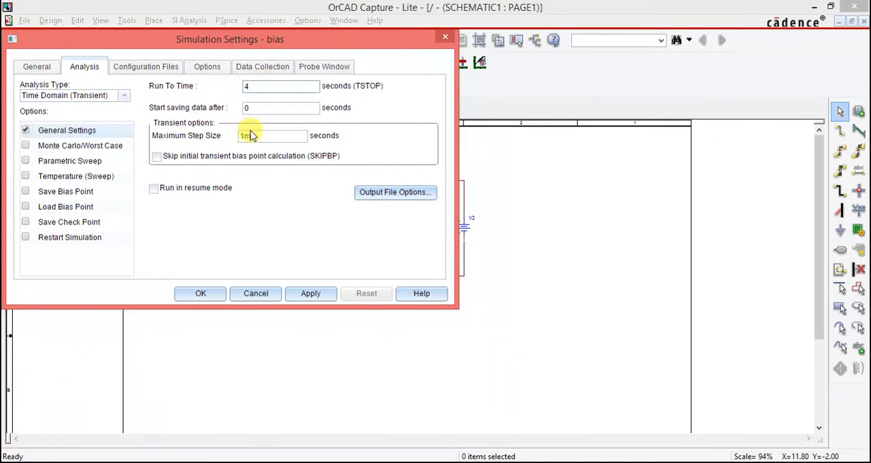
pyautogui.click(310, 294)
pyautogui.click(204, 293)
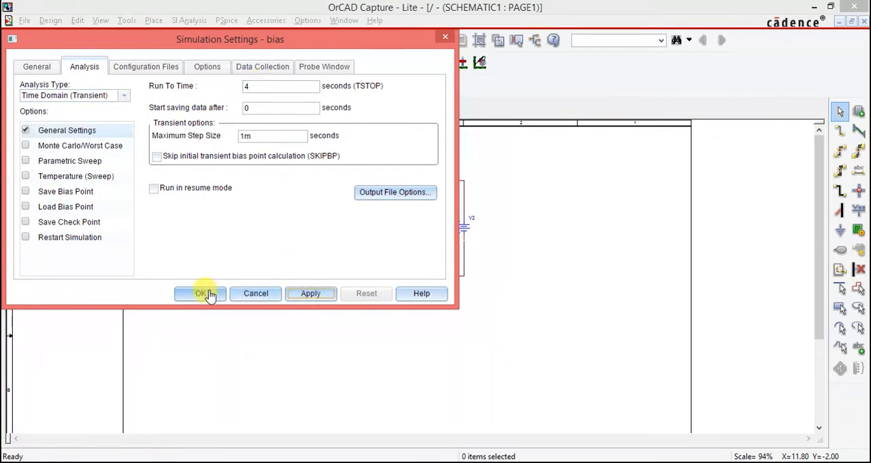
pyautogui.click(147, 62)
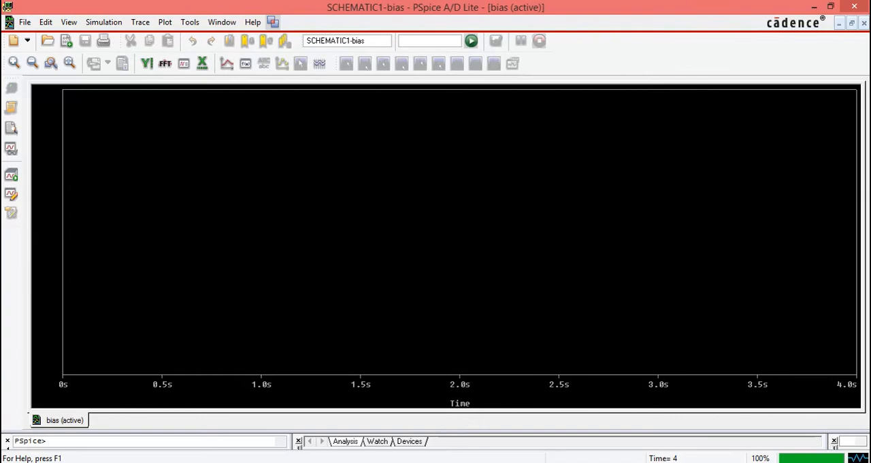
# - Return to the schematic in OrCAD Capture and place differential voltage markers across source V3 and across capacitor C2
pyautogui.hotkey('alt', 'Tab')
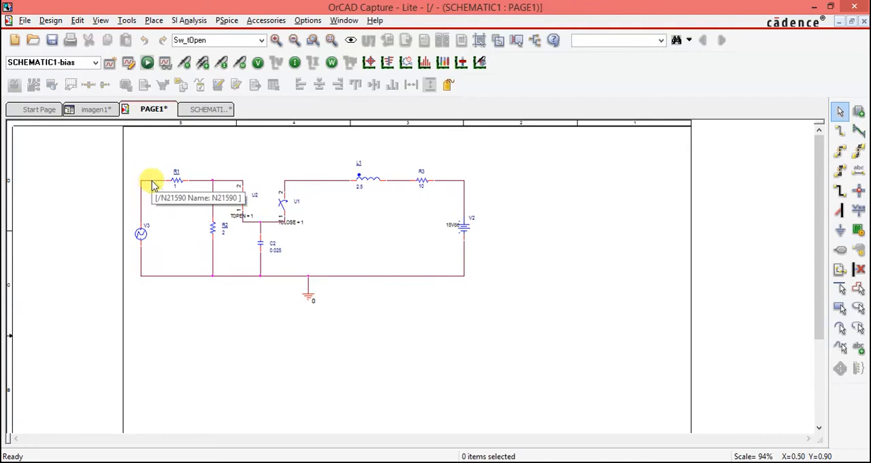
pyautogui.click(159, 277)
pyautogui.click(260, 227)
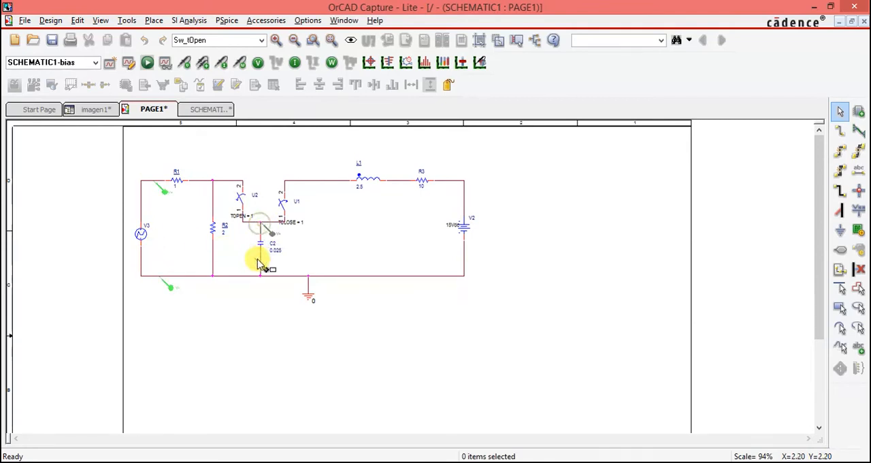
pyautogui.click(258, 277)
# - Run the simulation with the voltage markers and compare the plotted source and capacitor voltages with the schematic
pyautogui.click(147, 62)
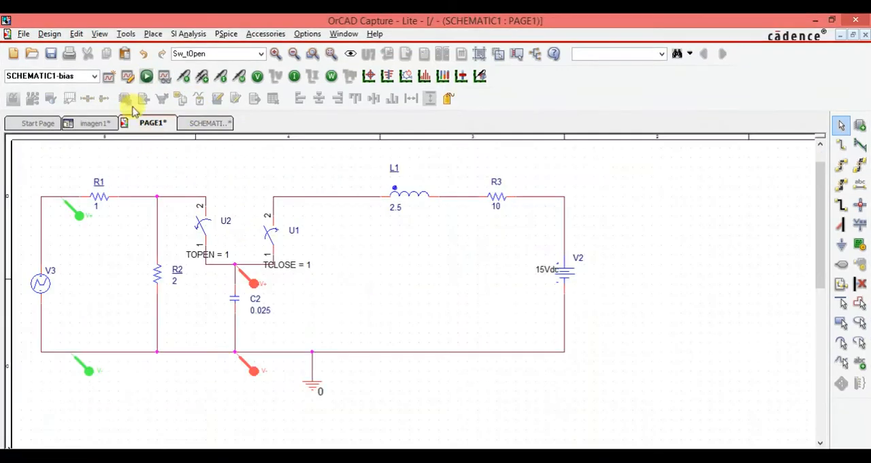
pyautogui.click(147, 78)
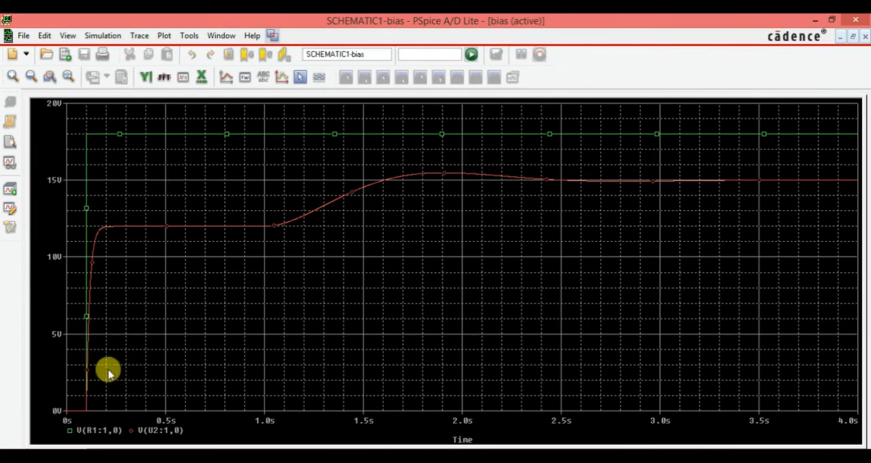
pyautogui.click(258, 455)
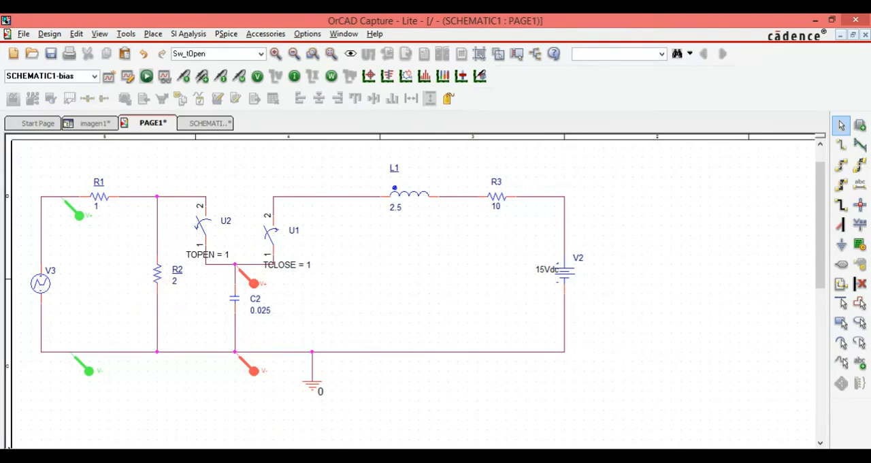
pyautogui.click(228, 455)
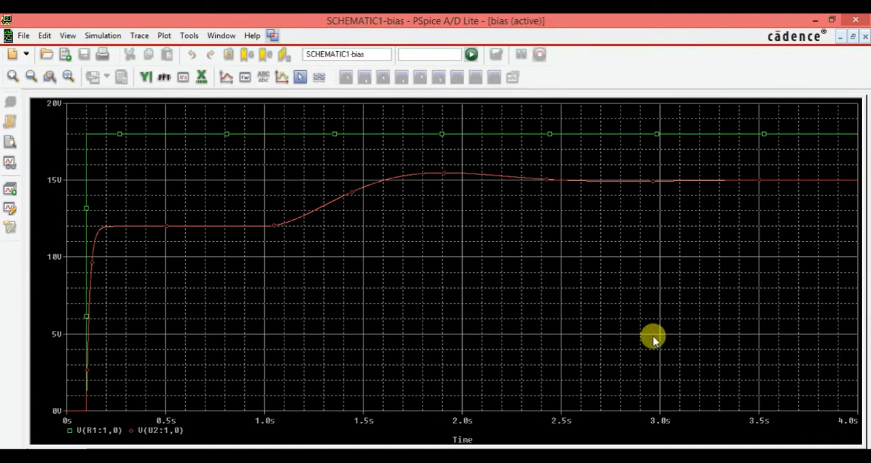
pyautogui.moveTo(210, 459)
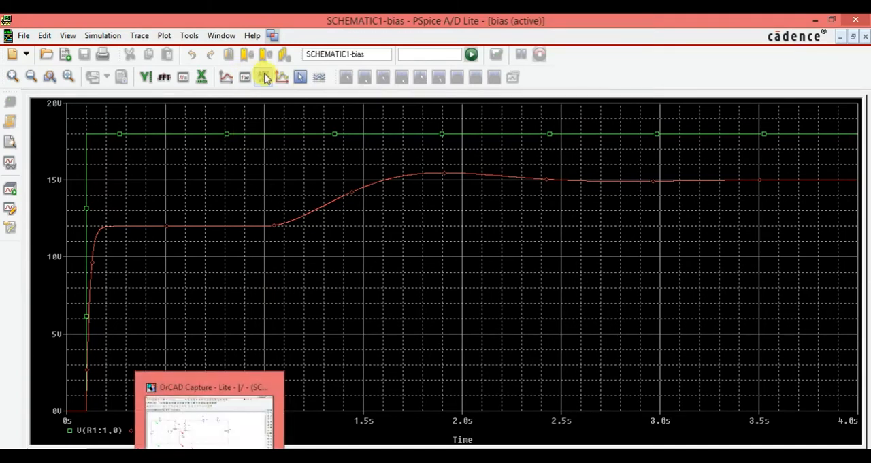
# - Turn on the plot cursors and trace the V(R1:1,0) source voltage along the time axis and back to 0 s
pyautogui.click(300, 76)
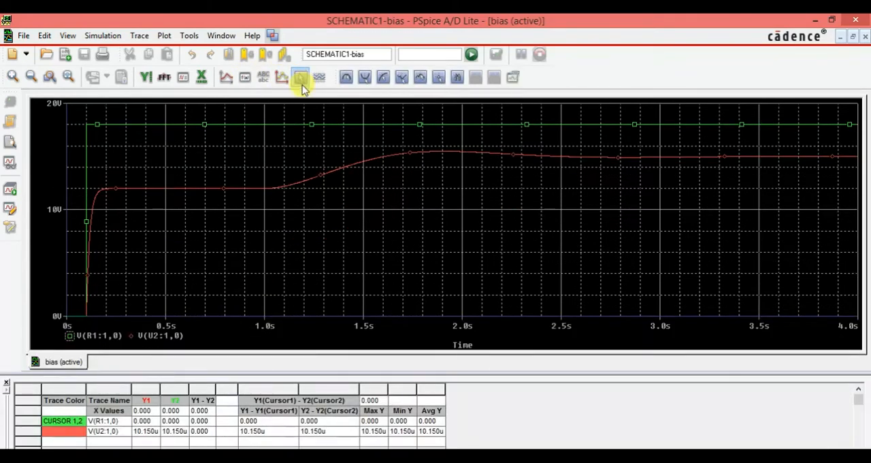
pyautogui.click(73, 271)
pyautogui.moveTo(73, 271); pyautogui.dragTo(118, 293)
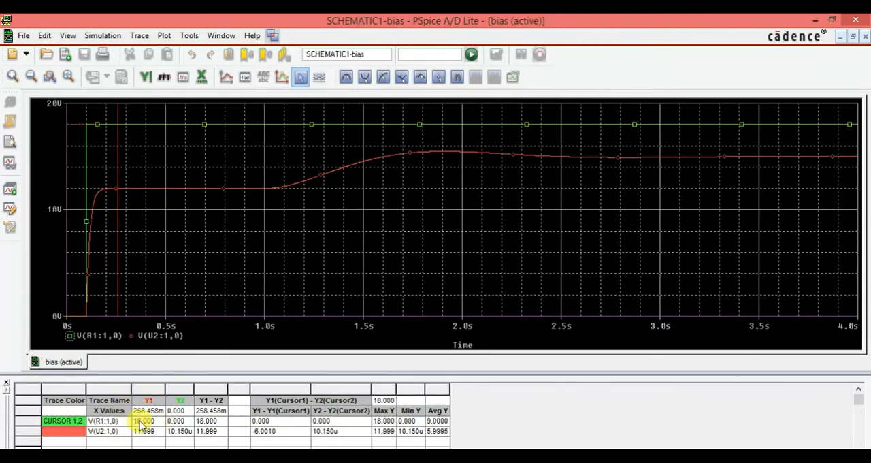
pyautogui.moveTo(80, 305); pyautogui.dragTo(642, 292)
pyautogui.moveTo(517, 293); pyautogui.dragTo(52, 295)
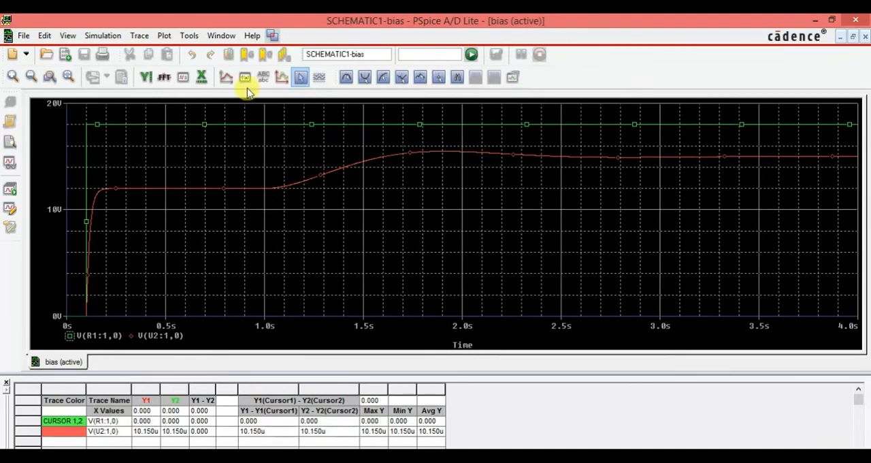
# - Zoom the plot to about 6.5–400 ms and trace the rise of capacitor voltage V(U2:1,0) with the cursor
pyautogui.click(51, 78)
pyautogui.moveTo(68, 109); pyautogui.dragTo(146, 345)
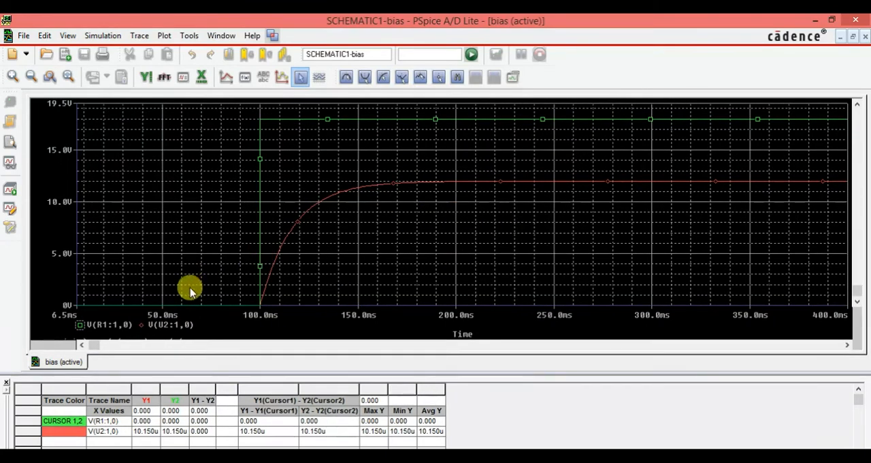
pyautogui.click(143, 327)
pyautogui.moveTo(175, 282); pyautogui.dragTo(271, 442)
pyautogui.moveTo(266, 451)
pyautogui.mouseDown()
pyautogui.moveTo(223, 454)
pyautogui.moveTo(275, 447)
pyautogui.mouseUp()
pyautogui.click(249, 461)
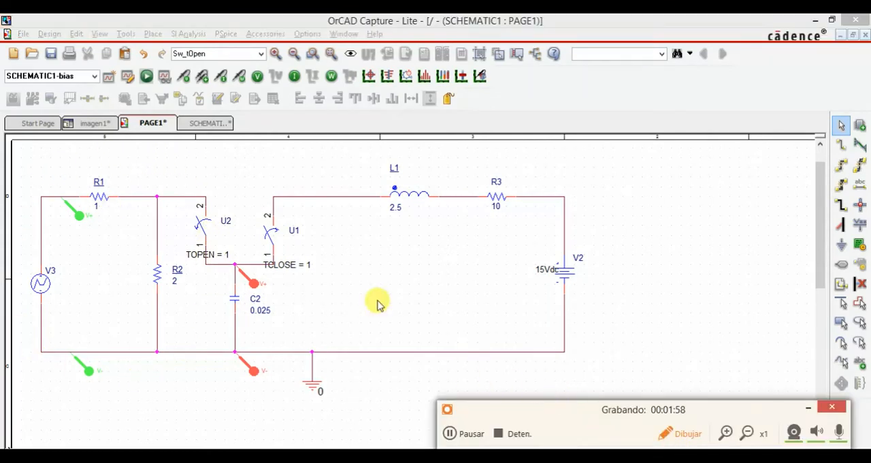
pyautogui.moveTo(161, 170)
pyautogui.mouseDown()
pyautogui.moveTo(93, 162)
pyautogui.moveTo(24, 294)
pyautogui.moveTo(206, 408)
pyautogui.moveTo(270, 278)
pyautogui.moveTo(198, 179)
pyautogui.moveTo(153, 171)
pyautogui.mouseUp()
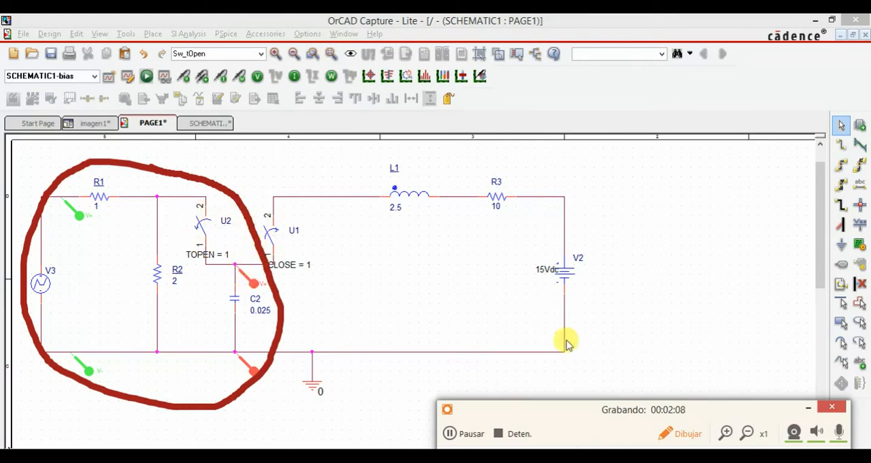
pyautogui.hotkey('ctrl', 'z')
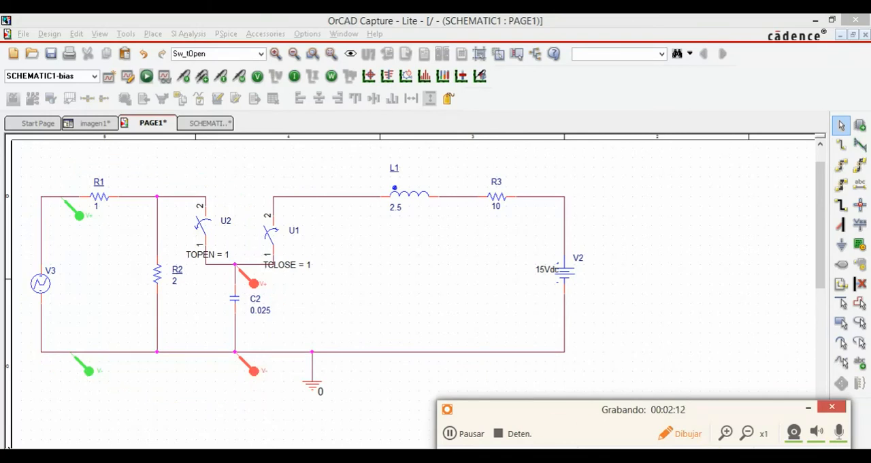
pyautogui.click(804, 411)
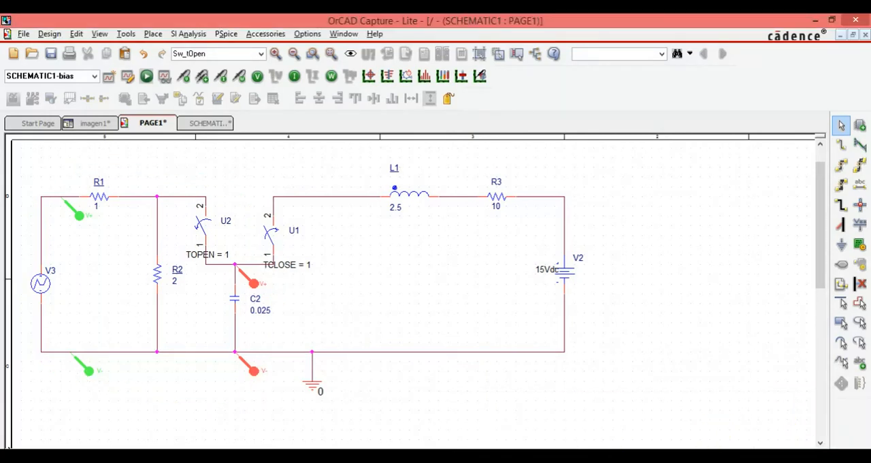
pyautogui.hotkey('alt', 'Tab')
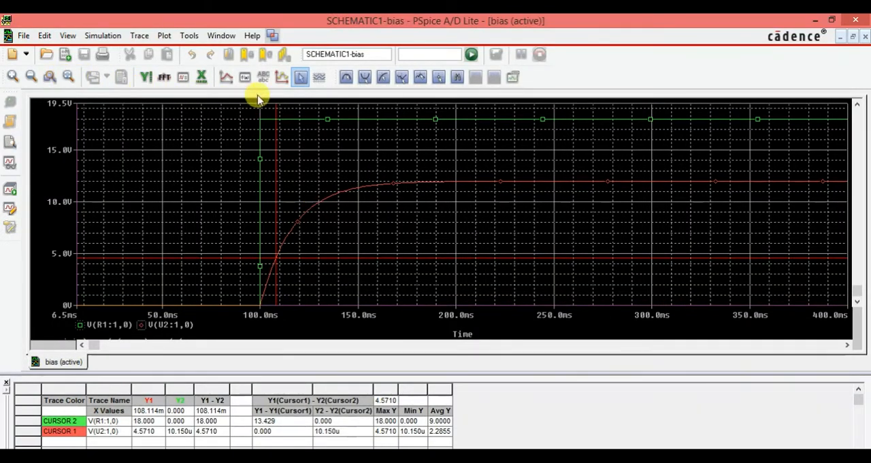
# - Turn off the plot cursors and fit the full 0–4 s simulation range in the plot
pyautogui.click(300, 77)
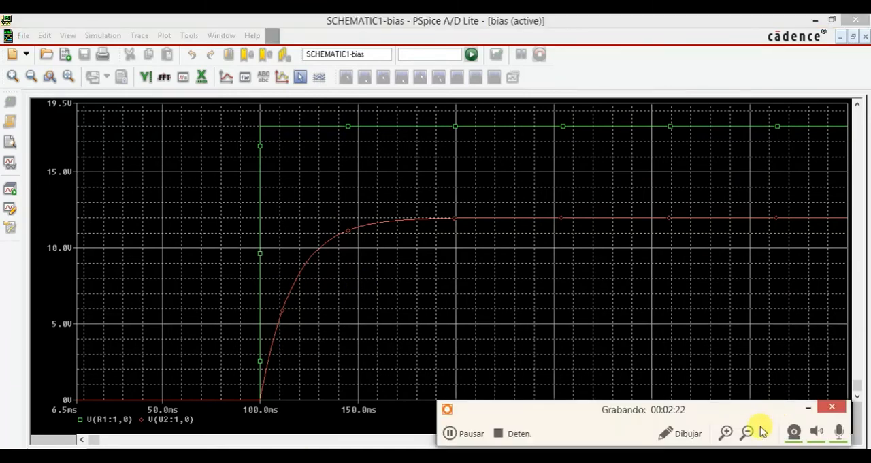
pyautogui.click(670, 436)
pyautogui.moveTo(535, 191)
pyautogui.mouseDown()
pyautogui.moveTo(332, 195)
pyautogui.moveTo(206, 285)
pyautogui.moveTo(239, 414)
pyautogui.moveTo(373, 414)
pyautogui.moveTo(435, 386)
pyautogui.moveTo(529, 253)
pyautogui.moveTo(531, 195)
pyautogui.mouseUp()
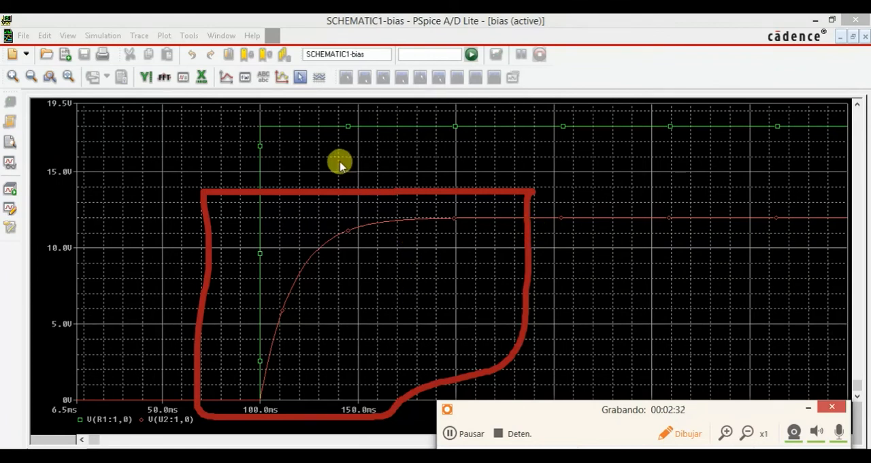
pyautogui.press('Escape')
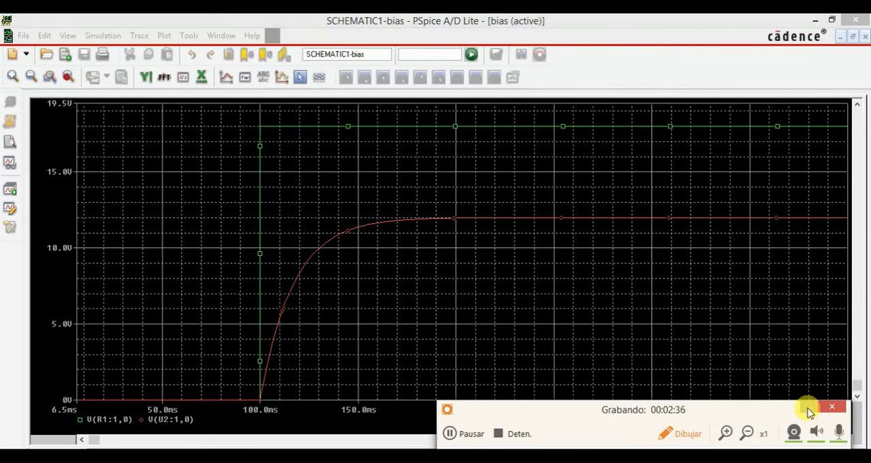
pyautogui.click(808, 410)
pyautogui.click(67, 76)
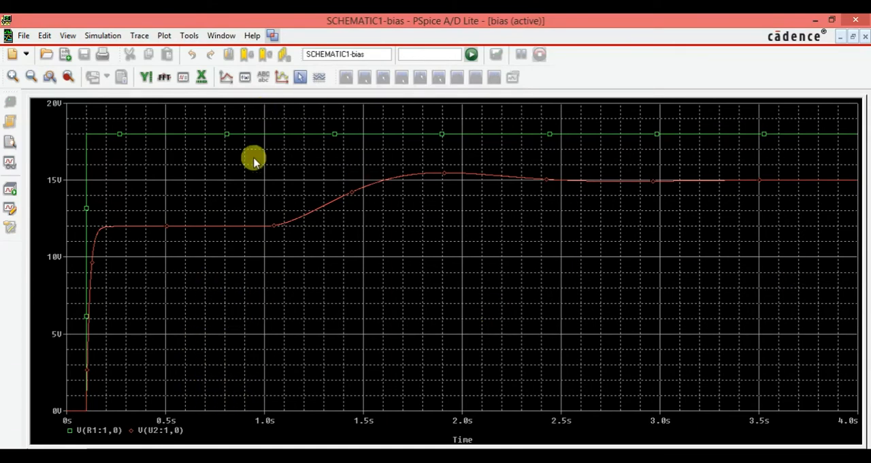
pyautogui.click(266, 454)
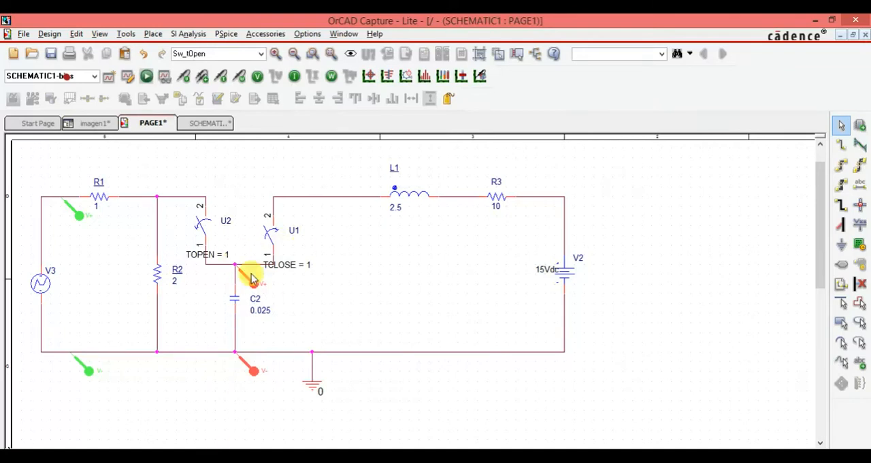
pyautogui.click(741, 455)
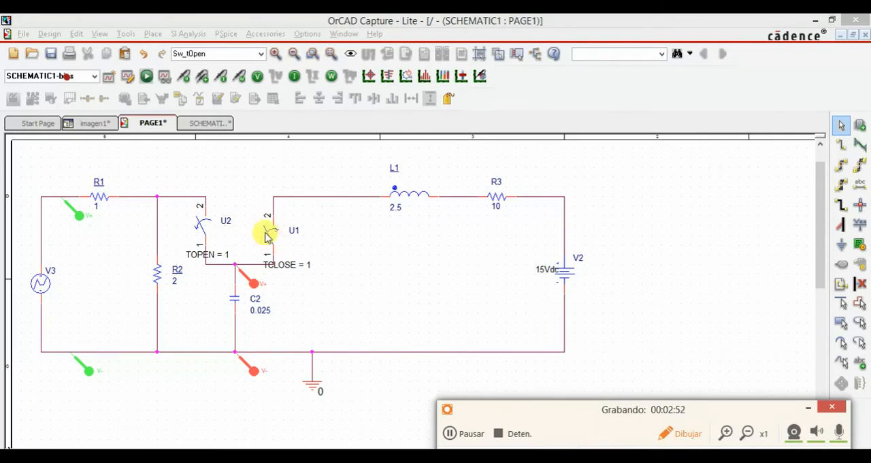
pyautogui.moveTo(311, 199)
pyautogui.mouseDown()
pyautogui.moveTo(293, 199)
pyautogui.moveTo(276, 250)
pyautogui.mouseUp()
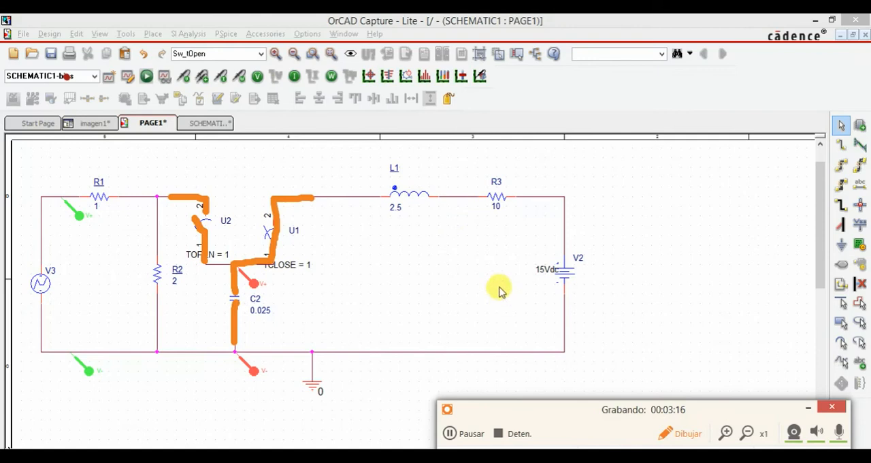
pyautogui.click(687, 446)
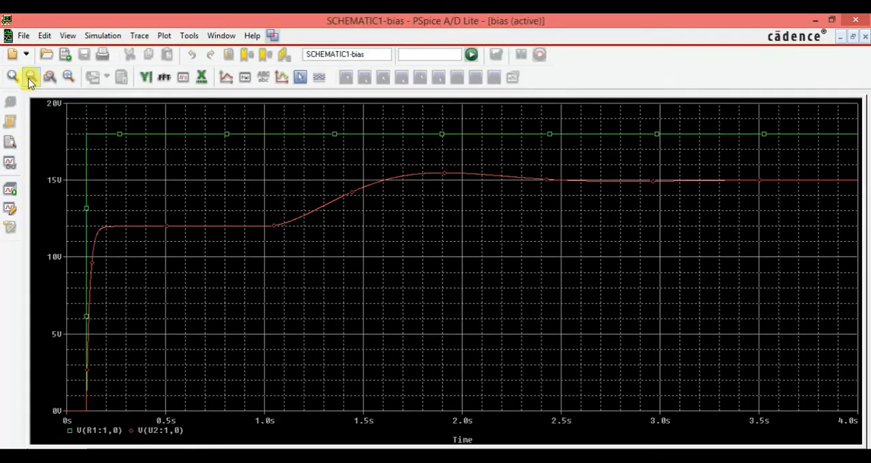
# - Zoom the plot to about 0.5–2 s and trace capacitor voltage V(U2:1,0) with the cursor to about 1.5 s
pyautogui.click(52, 75)
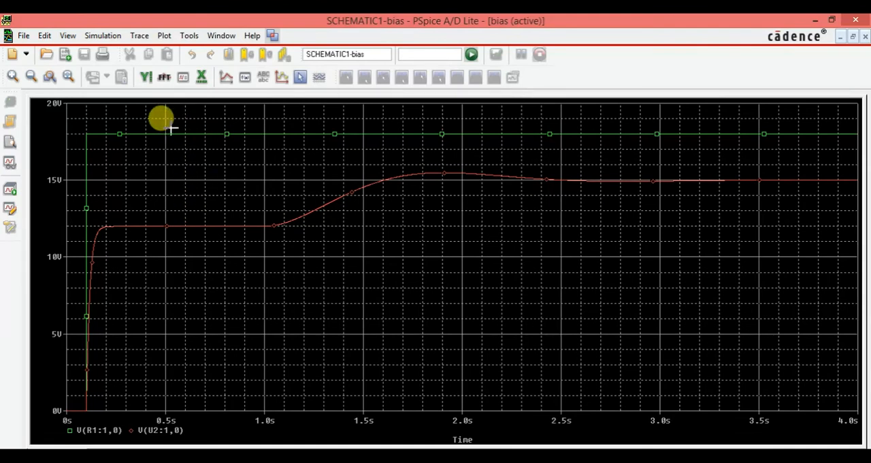
pyautogui.moveTo(166, 120); pyautogui.dragTo(463, 407)
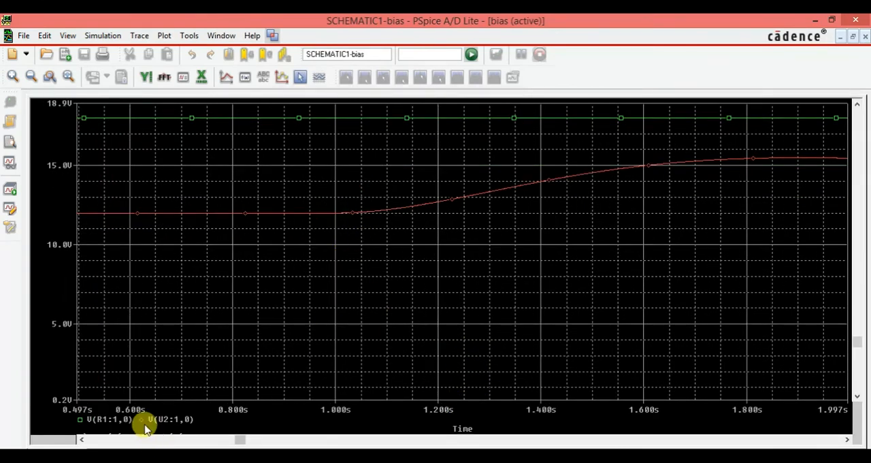
pyautogui.click(300, 77)
pyautogui.moveTo(193, 185); pyautogui.dragTo(197, 189)
pyautogui.click(142, 326)
pyautogui.moveTo(194, 224)
pyautogui.mouseDown()
pyautogui.moveTo(237, 221)
pyautogui.moveTo(180, 229)
pyautogui.moveTo(429, 234)
pyautogui.moveTo(219, 272)
pyautogui.moveTo(238, 276)
pyautogui.moveTo(430, 284)
pyautogui.moveTo(651, 270)
pyautogui.moveTo(363, 266)
pyautogui.moveTo(599, 267)
pyautogui.mouseUp()
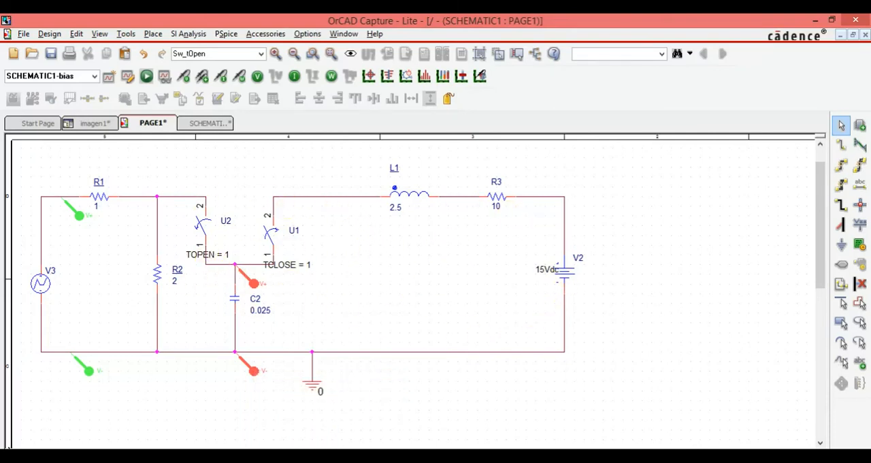
pyautogui.click(333, 391)
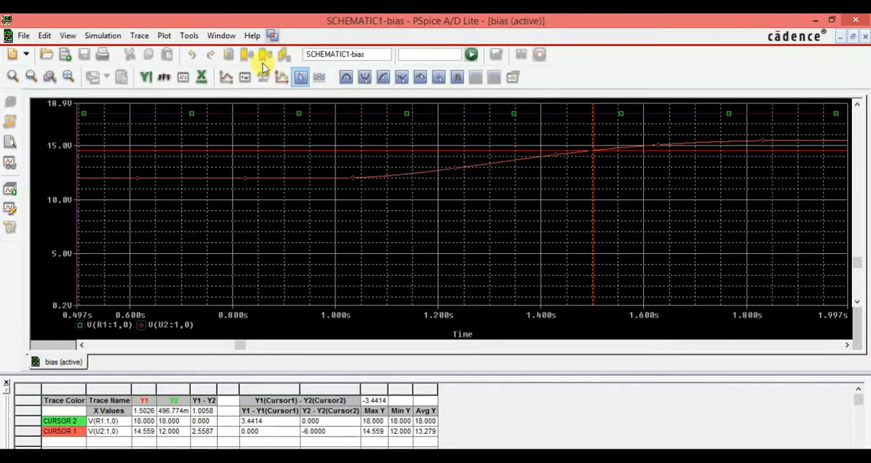
# - Fit the full 0–4 s simulation range in the plot and trace capacitor voltage V(U2:1,0) with the cursor to about 4 s
pyautogui.click(301, 77)
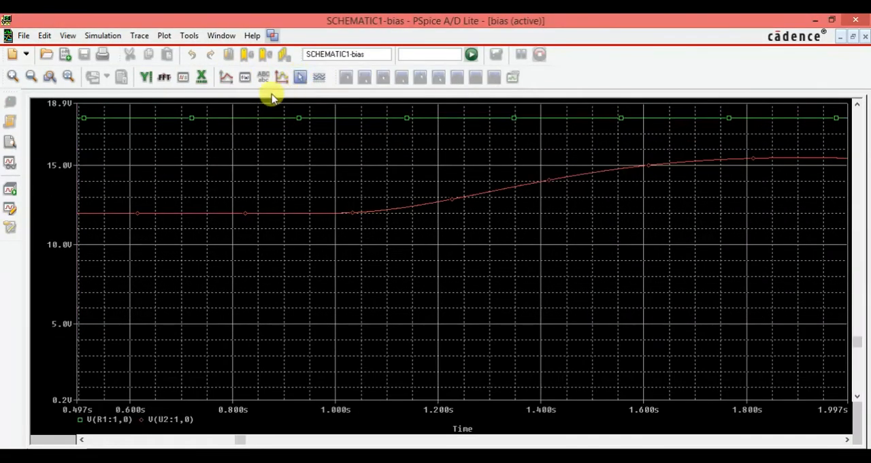
pyautogui.click(68, 78)
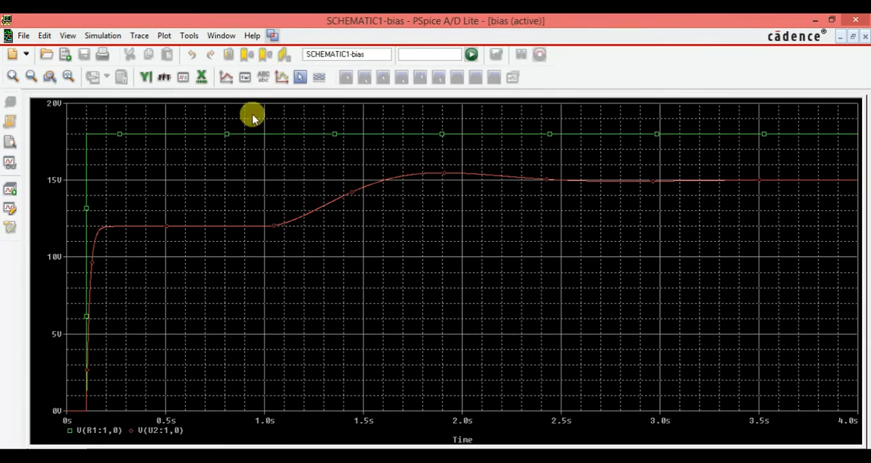
pyautogui.click(300, 77)
pyautogui.moveTo(426, 173)
pyautogui.mouseDown()
pyautogui.moveTo(546, 188)
pyautogui.moveTo(849, 200)
pyautogui.moveTo(864, 202)
pyautogui.moveTo(781, 214)
pyautogui.moveTo(859, 226)
pyautogui.mouseUp()
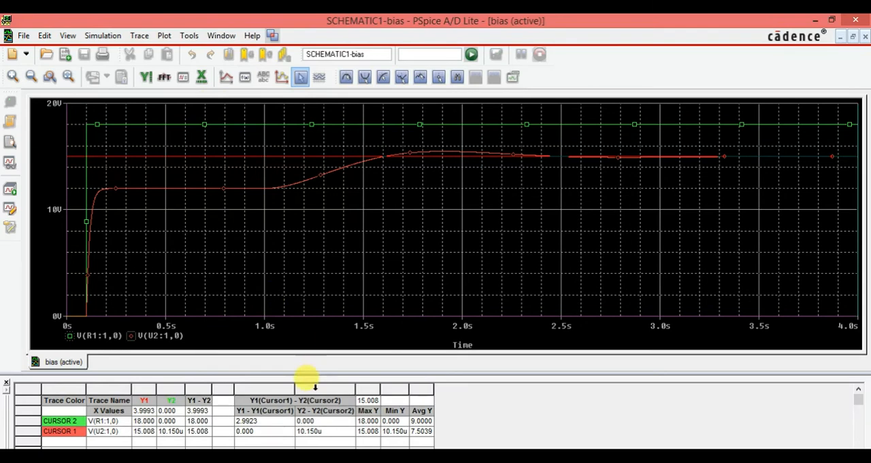
# - Switch to OrCAD Capture to view the schematic page of the switched circuit
pyautogui.moveTo(210, 457)
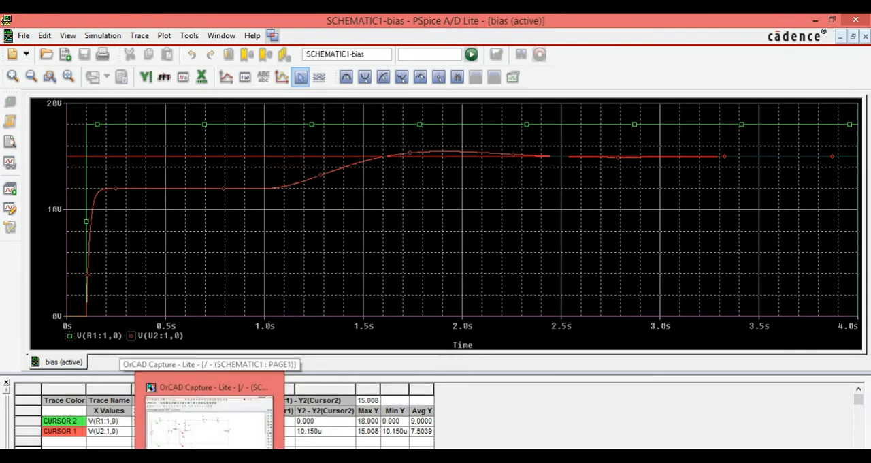
pyautogui.click(210, 457)
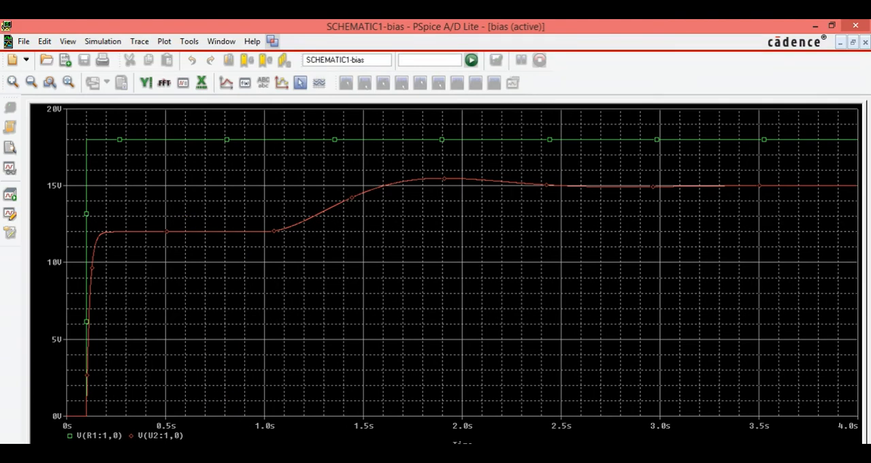
pyautogui.hotkey('alt', 'Tab')
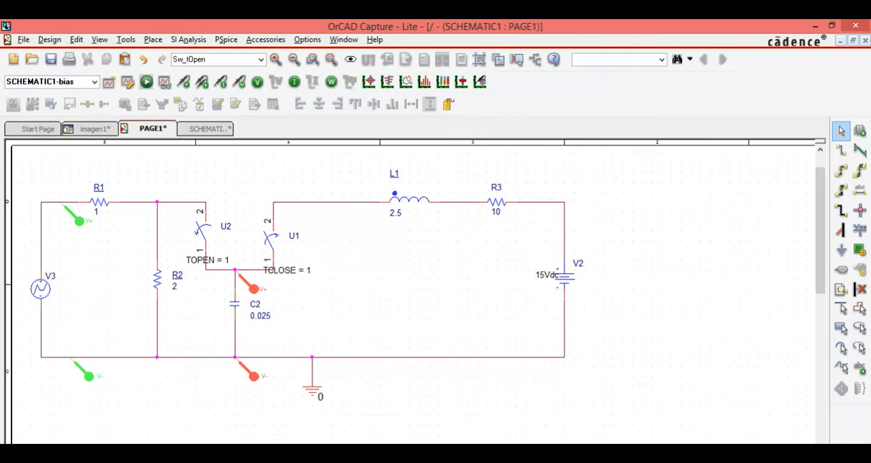
pyautogui.moveTo(674, 439)
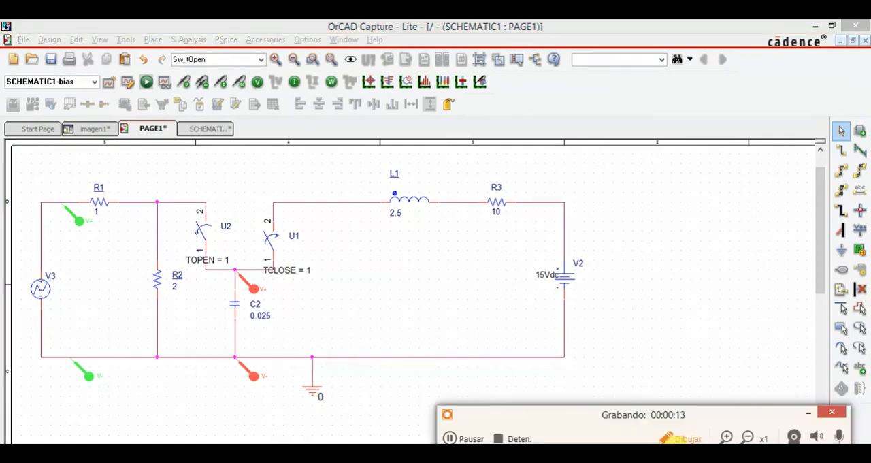
pyautogui.moveTo(70, 253)
pyautogui.mouseDown()
pyautogui.moveTo(27, 317)
pyautogui.moveTo(73, 255)
pyautogui.mouseUp()
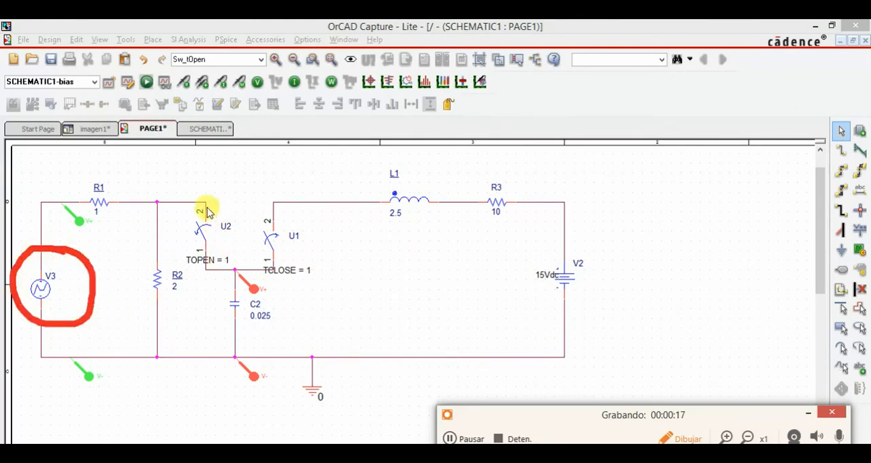
pyautogui.moveTo(212, 182)
pyautogui.mouseDown()
pyautogui.moveTo(173, 185)
pyautogui.moveTo(178, 257)
pyautogui.moveTo(204, 289)
pyautogui.moveTo(285, 299)
pyautogui.mouseUp()
pyautogui.moveTo(327, 252)
pyautogui.mouseDown()
pyautogui.moveTo(275, 179)
pyautogui.moveTo(210, 180)
pyautogui.moveTo(211, 189)
pyautogui.mouseUp()
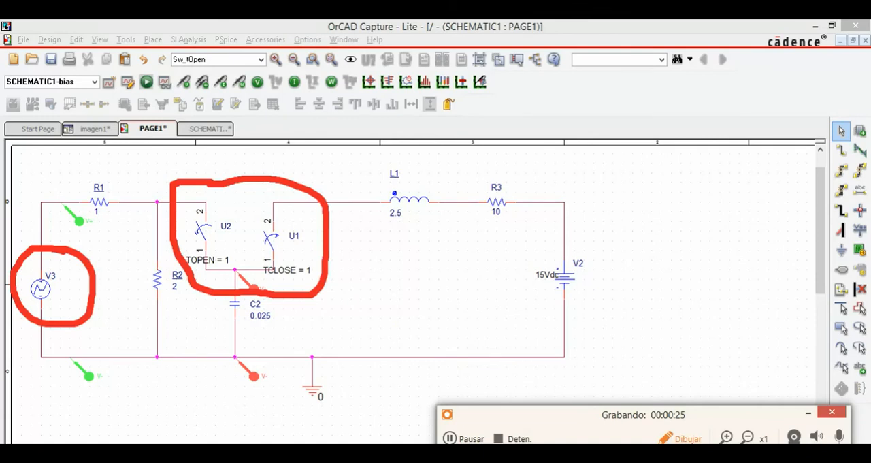
pyautogui.press('Escape')
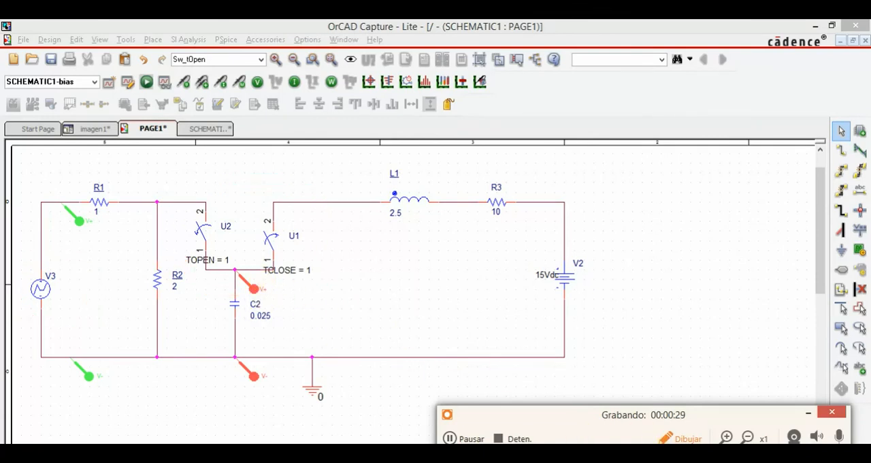
pyautogui.moveTo(278, 399)
pyautogui.mouseDown()
pyautogui.moveTo(277, 327)
pyautogui.moveTo(153, 166)
pyautogui.moveTo(17, 211)
pyautogui.moveTo(12, 336)
pyautogui.moveTo(144, 408)
pyautogui.moveTo(272, 395)
pyautogui.moveTo(284, 385)
pyautogui.mouseUp()
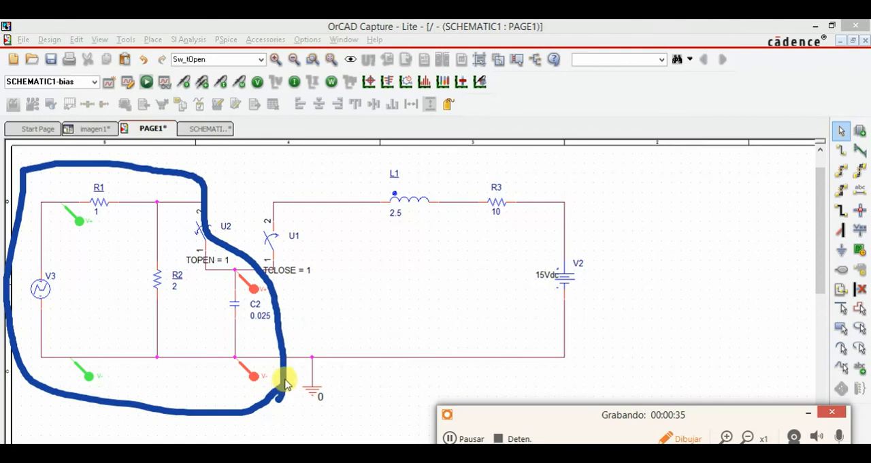
pyautogui.moveTo(606, 168); pyautogui.dragTo(455, 170)
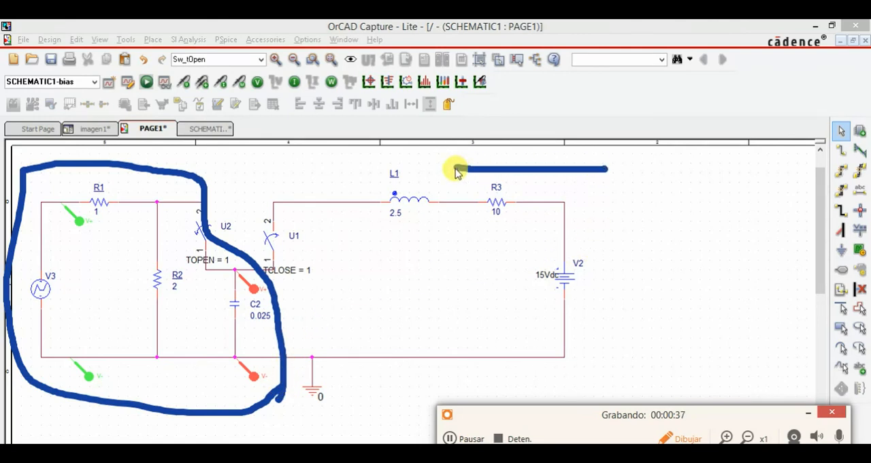
pyautogui.hotkey('ctrl', 'z')
pyautogui.hotkey('ctrl', 'z')
pyautogui.hotkey('ctrl', 'z')
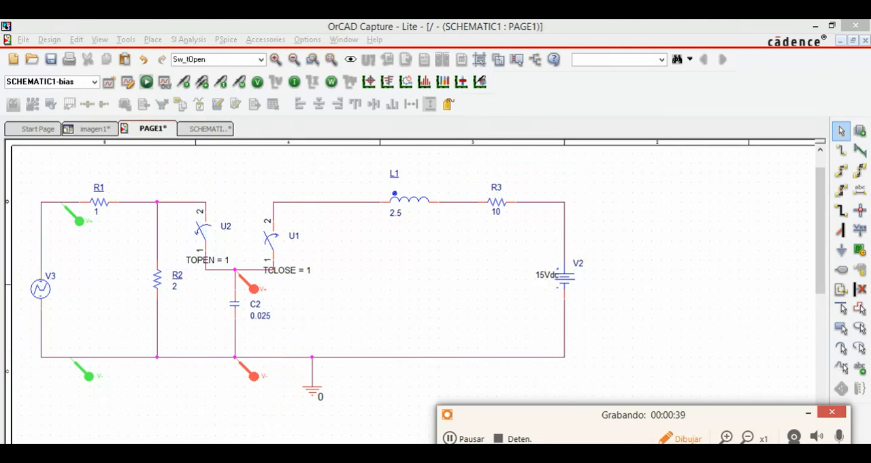
pyautogui.moveTo(626, 176)
pyautogui.mouseDown()
pyautogui.moveTo(442, 163)
pyautogui.moveTo(230, 191)
pyautogui.moveTo(218, 292)
pyautogui.moveTo(246, 370)
pyautogui.moveTo(369, 385)
pyautogui.moveTo(585, 383)
pyautogui.moveTo(634, 233)
pyautogui.moveTo(627, 180)
pyautogui.mouseUp()
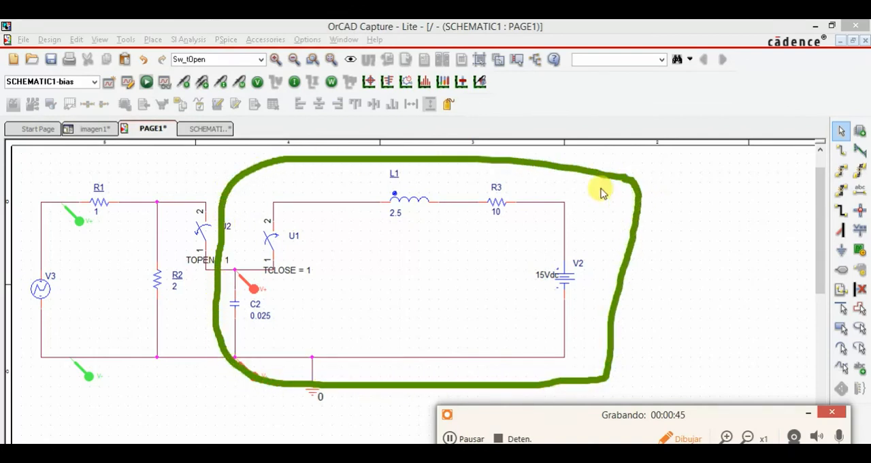